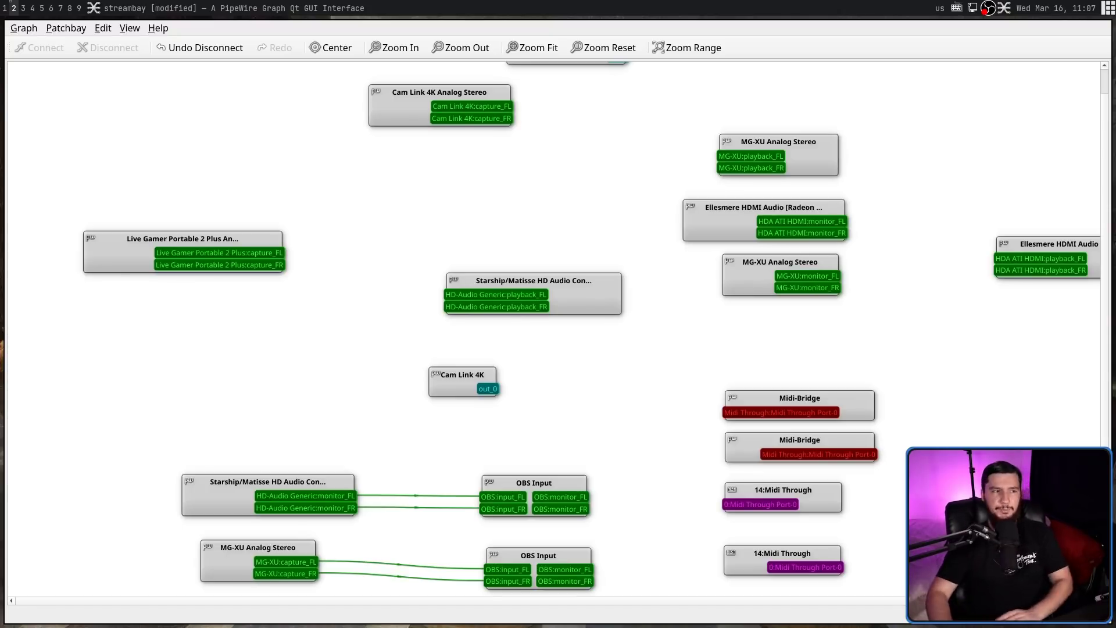
Move the Live Gamer Portable 2 Plus node down and left, then drag capture_FL toward HD-Audio playback_FL
{"action": "mouse_move", "coordinate": [231, 238]}
{"action": "left_mouse_down"}
{"action": "mouse_move", "coordinate": [279, 239]}
{"action": "mouse_move", "coordinate": [229, 249]}
{"action": "left_mouse_up"}
{"action": "left_click", "coordinate": [268, 210]}
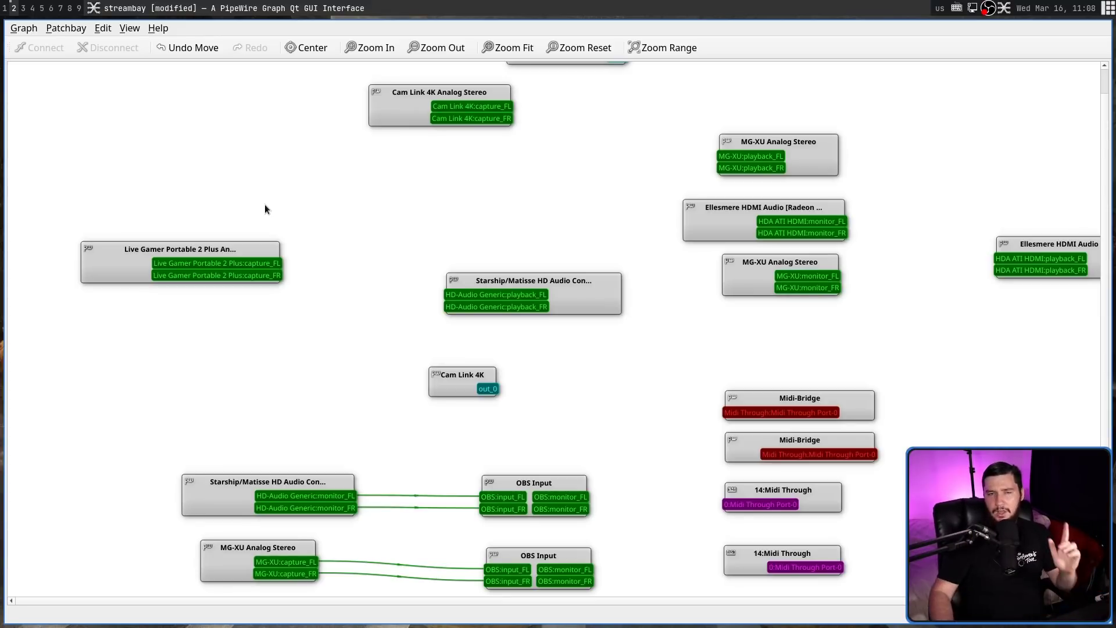
{"action": "left_click_drag", "start_coordinate": [246, 247], "coordinate": [212, 244]}
{"action": "left_click", "coordinate": [335, 206]}
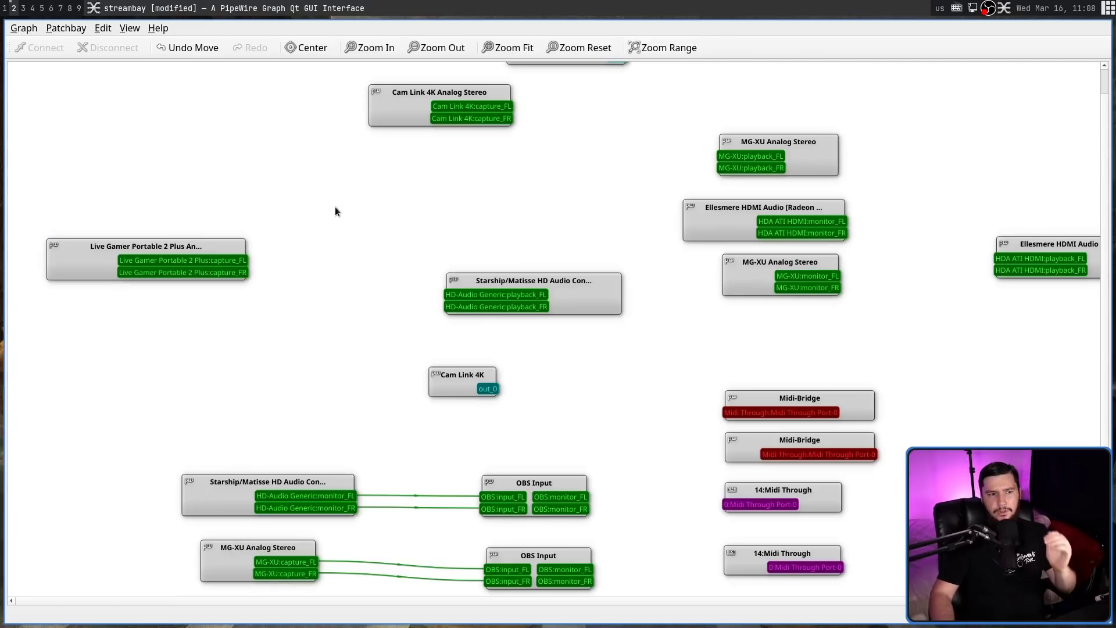
{"action": "left_click_drag", "start_coordinate": [233, 259], "coordinate": [465, 310]}
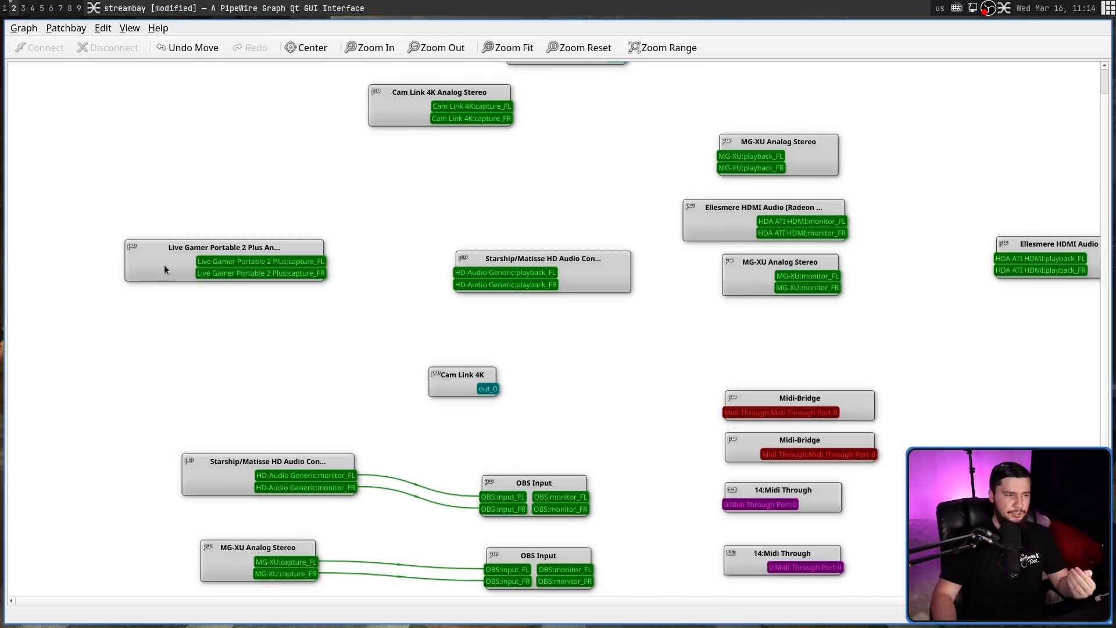
Nudge the Live Gamer node up-right and move the upper OBS Input node up
{"action": "left_click_drag", "start_coordinate": [167, 270], "coordinate": [172, 263]}
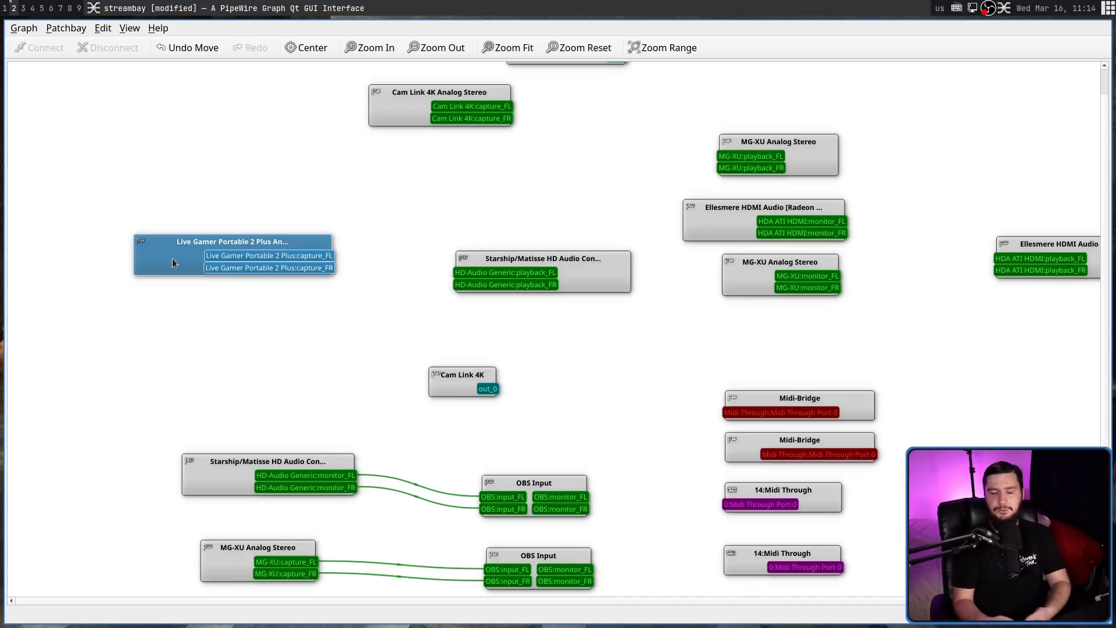
{"action": "left_click", "coordinate": [400, 185]}
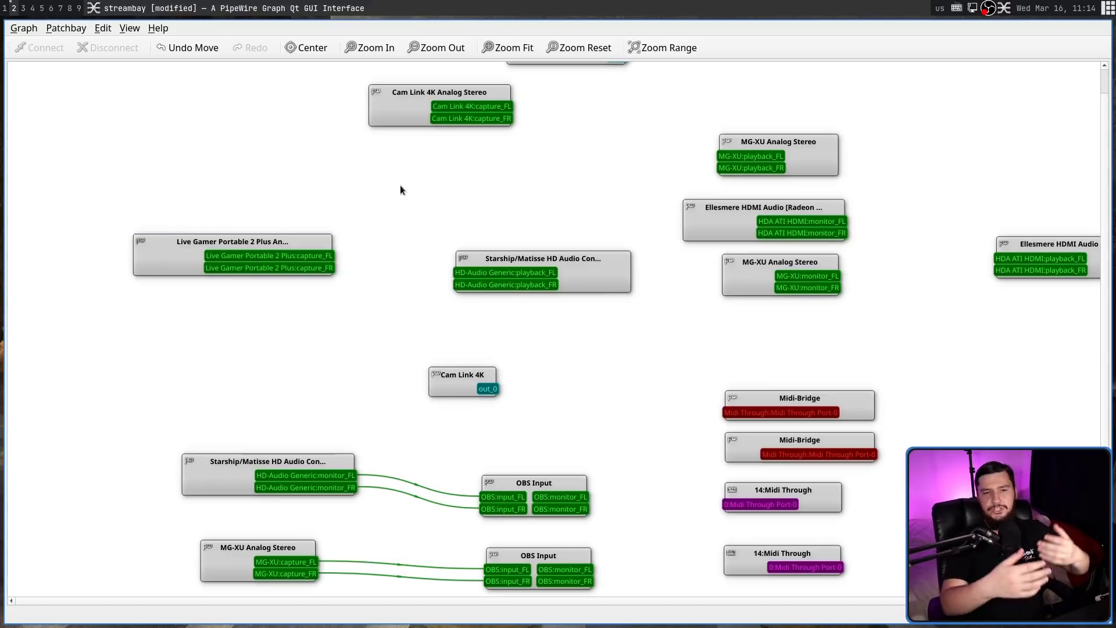
{"action": "mouse_move", "coordinate": [559, 486]}
{"action": "left_mouse_down"}
{"action": "mouse_move", "coordinate": [594, 465]}
{"action": "mouse_move", "coordinate": [557, 466]}
{"action": "left_mouse_up"}
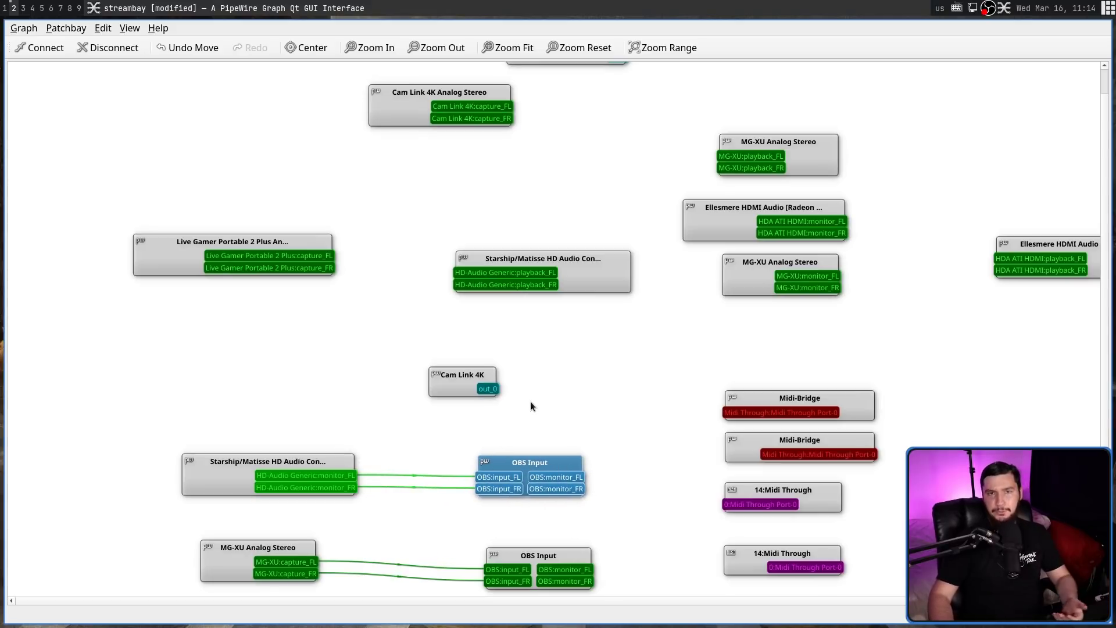
{"action": "left_click", "coordinate": [598, 368]}
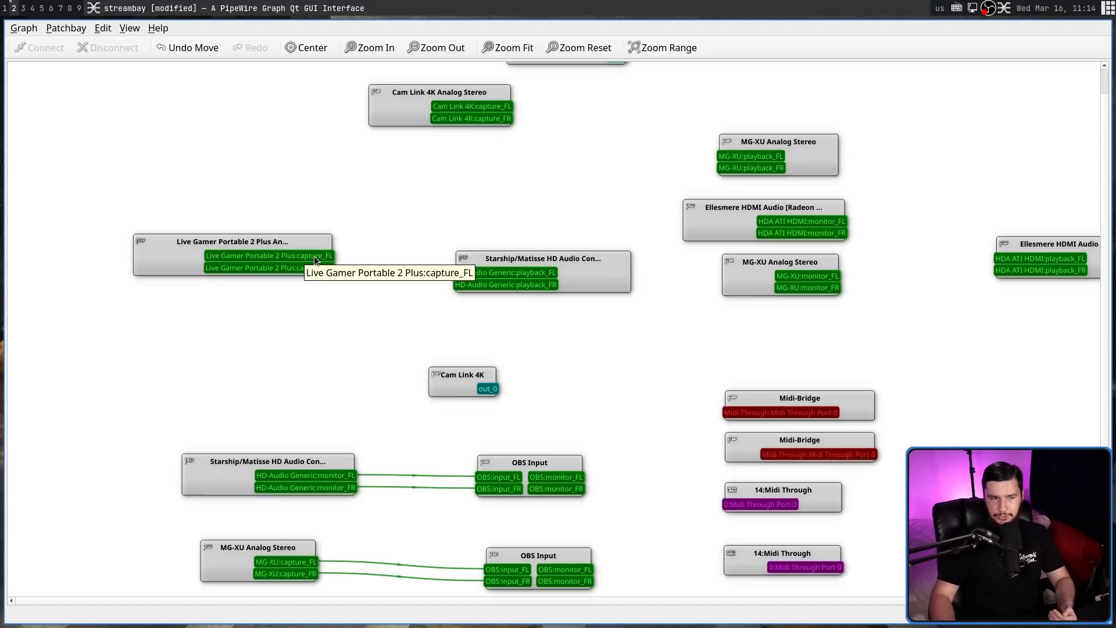
Start links from Live Gamer capture_FL and HD-Audio playback_FL, then cancel them on empty canvas
{"action": "left_click_drag", "start_coordinate": [320, 257], "coordinate": [354, 479]}
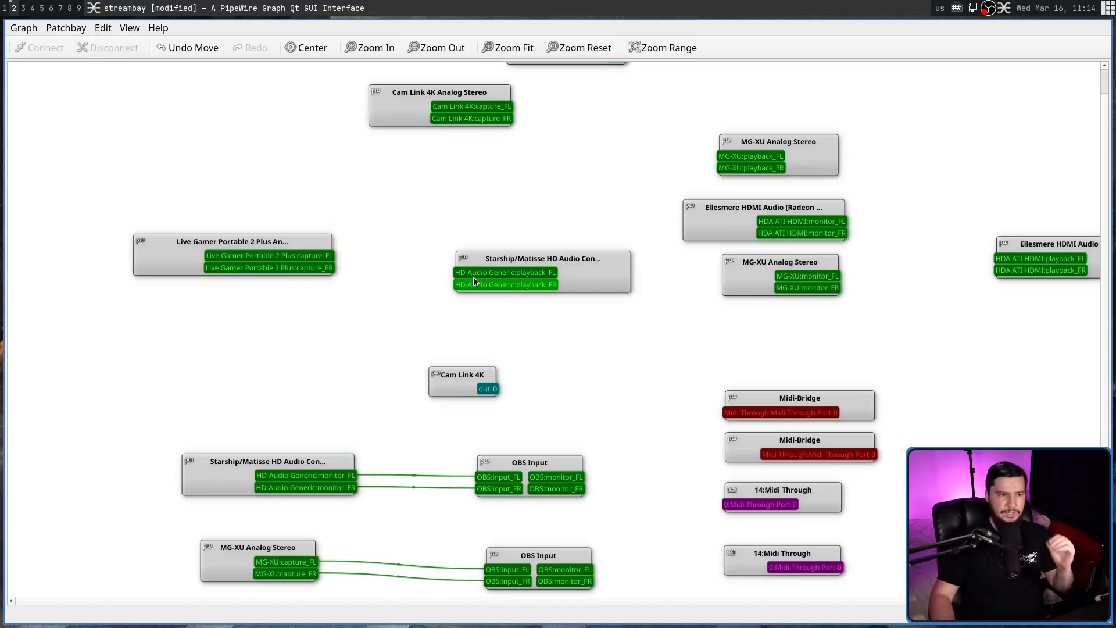
{"action": "left_click_drag", "start_coordinate": [473, 277], "coordinate": [488, 480]}
{"action": "left_click", "coordinate": [581, 308]}
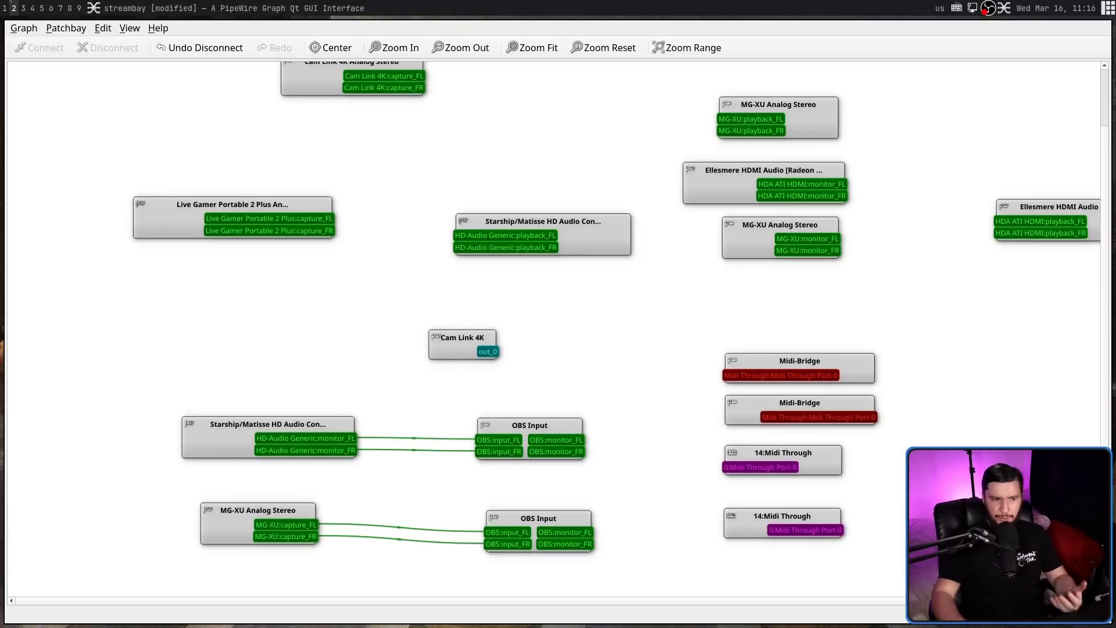
Rubber-band select the two looping links between the OBS Input nodes and delete them
{"action": "left_click_drag", "start_coordinate": [498, 439], "coordinate": [580, 533]}
{"action": "left_click_drag", "start_coordinate": [555, 440], "coordinate": [498, 533]}
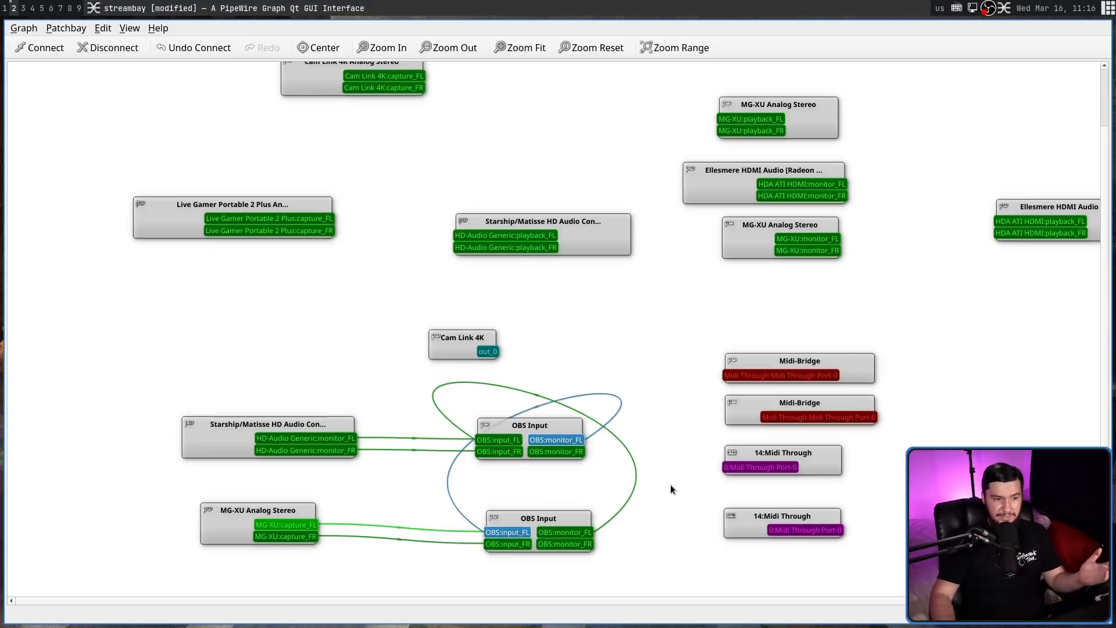
{"action": "left_click_drag", "start_coordinate": [670, 484], "coordinate": [407, 485]}
{"action": "key", "text": "Delete"}
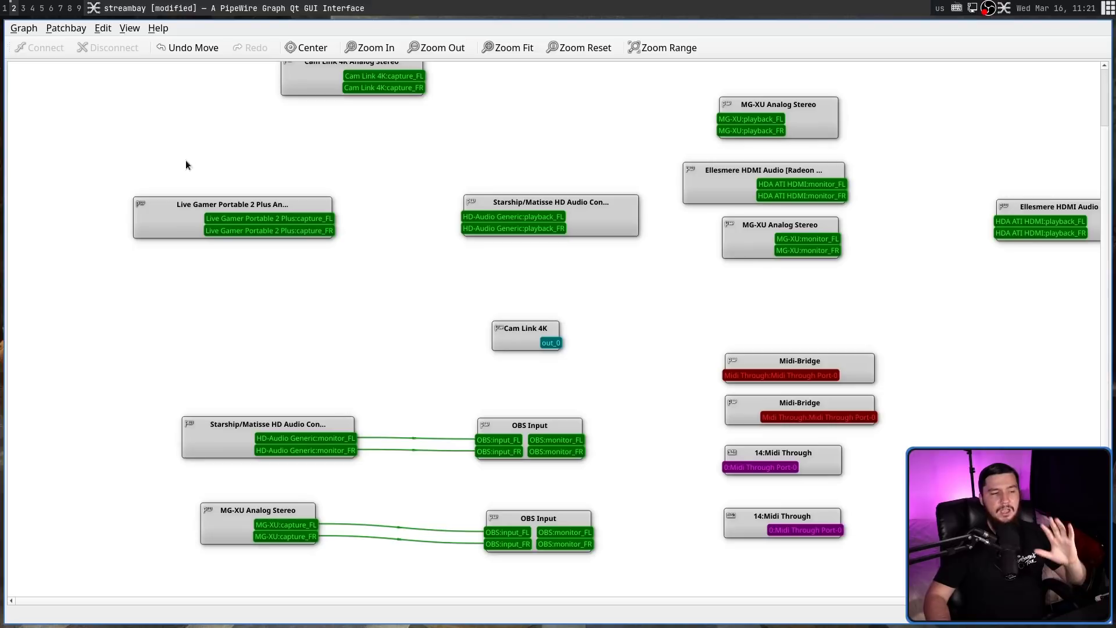
{"action": "left_click", "coordinate": [329, 219]}
{"action": "left_click_drag", "start_coordinate": [332, 231], "coordinate": [364, 246]}
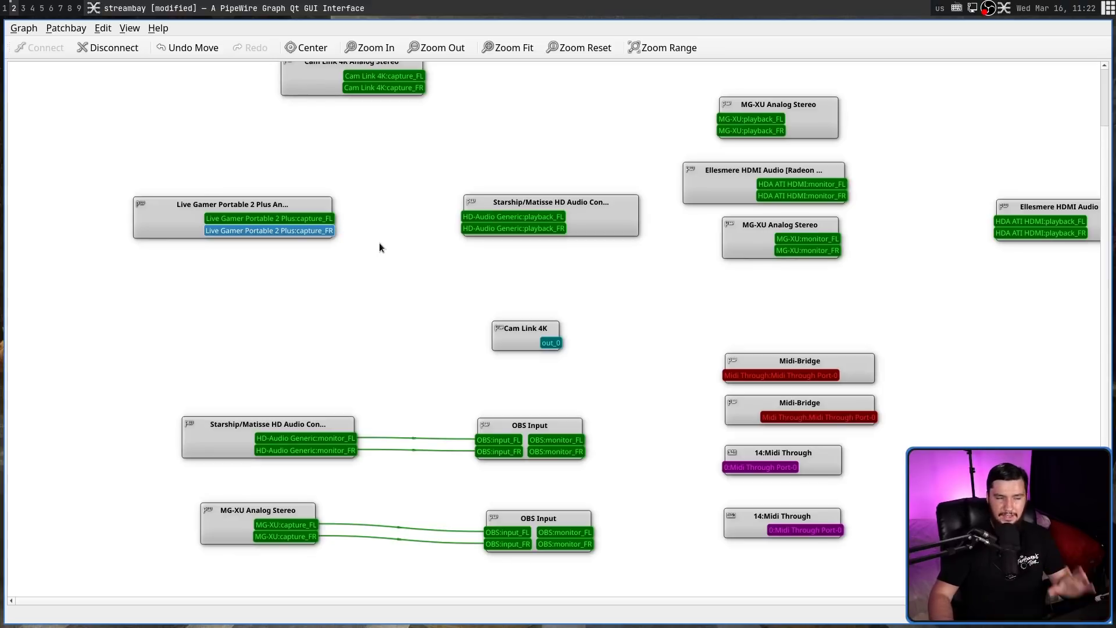
{"action": "left_click", "coordinate": [379, 243]}
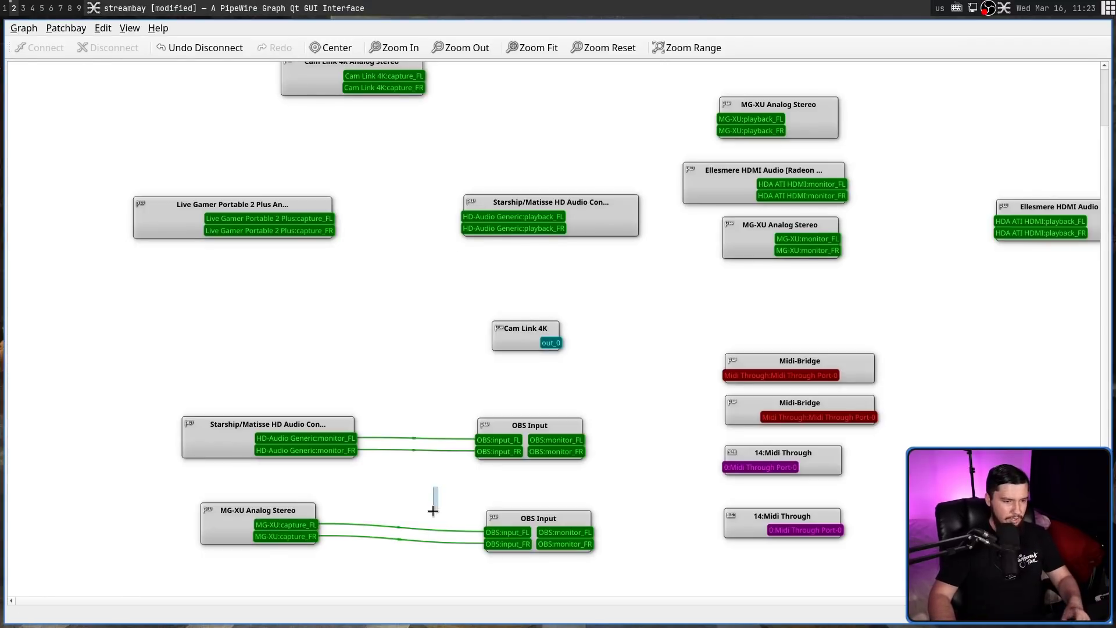
Rewire MG-XU crossed: capture_FL to OBS input_FR and capture_FR to OBS input_FL
{"action": "left_click", "coordinate": [432, 530]}
{"action": "key", "text": "Delete"}
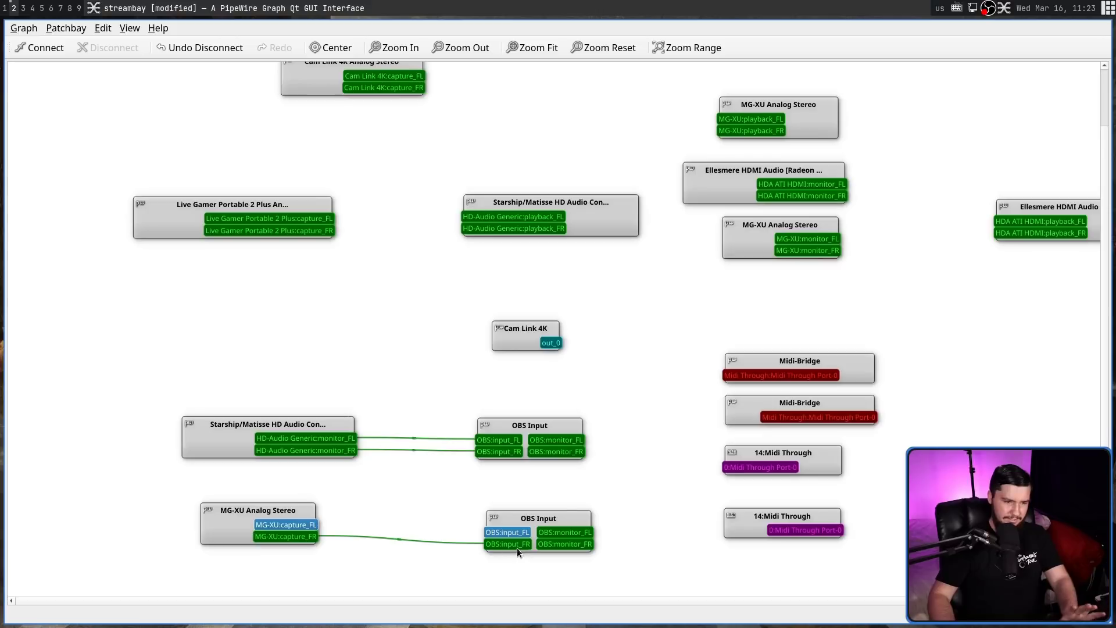
{"action": "left_click_drag", "start_coordinate": [504, 547], "coordinate": [317, 524]}
{"action": "left_click", "coordinate": [364, 536]}
{"action": "key", "text": "Delete"}
{"action": "left_click_drag", "start_coordinate": [311, 536], "coordinate": [471, 535]}
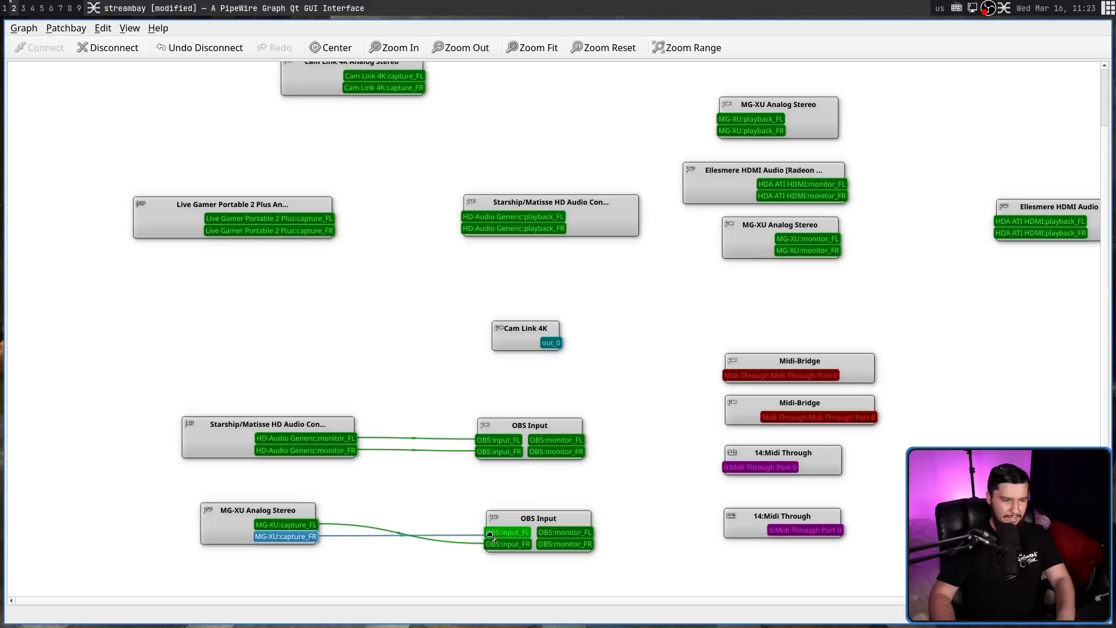
{"action": "left_click_drag", "start_coordinate": [490, 534], "coordinate": [489, 533]}
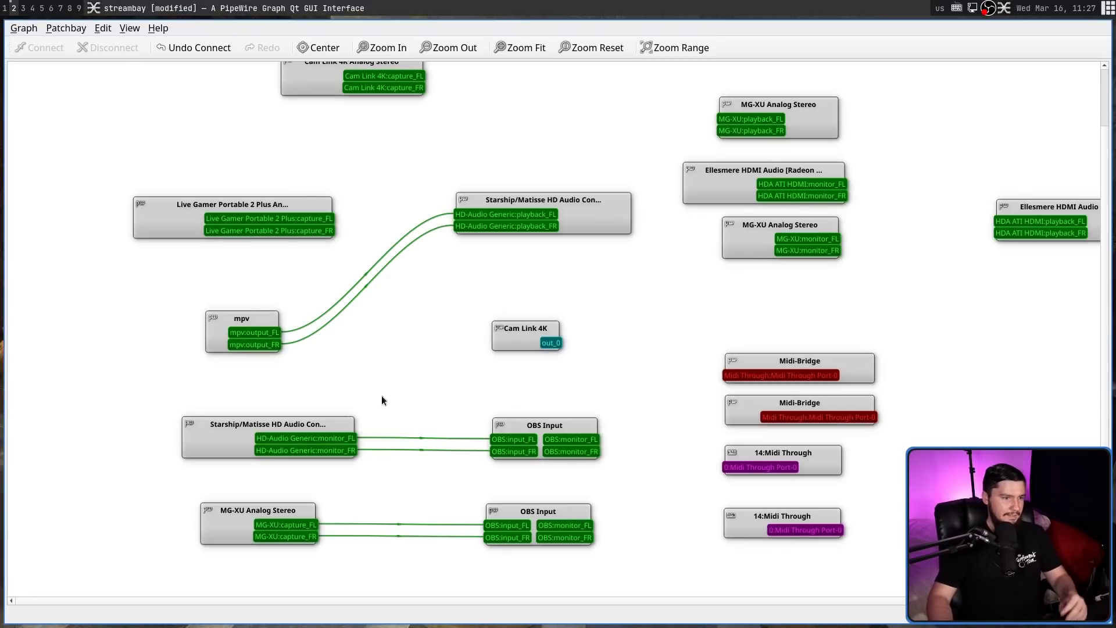
Delete both mpv links, place the new OBS Input below Cam Link 4K, and wire mpv output_FL/FR to it
{"action": "left_click_drag", "start_coordinate": [400, 362], "coordinate": [372, 256]}
{"action": "key", "text": "Delete"}
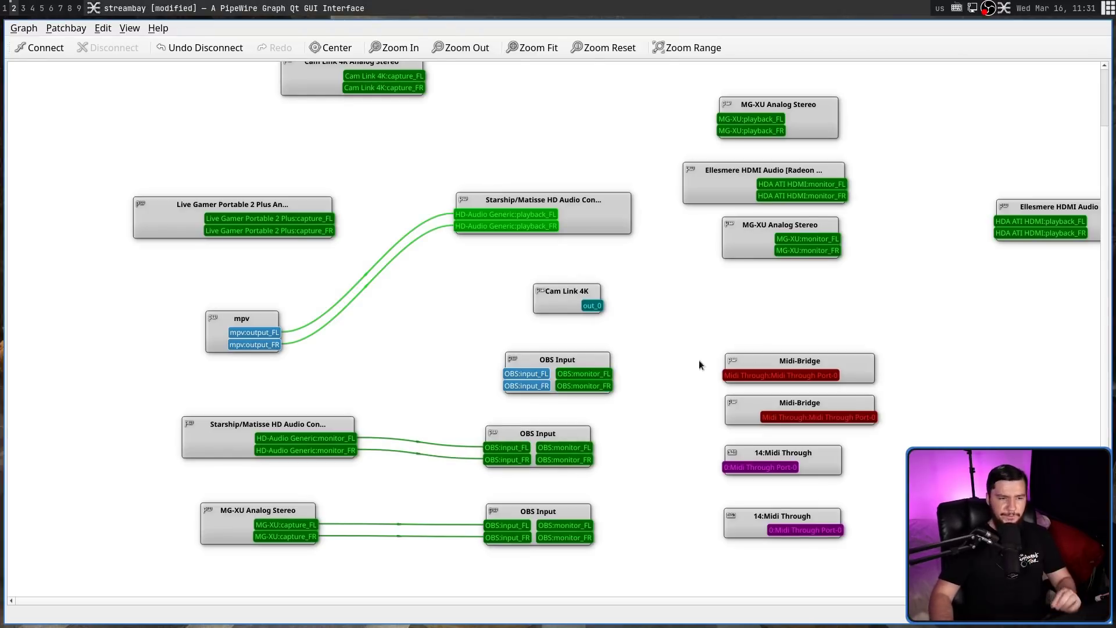
{"action": "left_click_drag", "start_coordinate": [523, 356], "coordinate": [569, 350]}
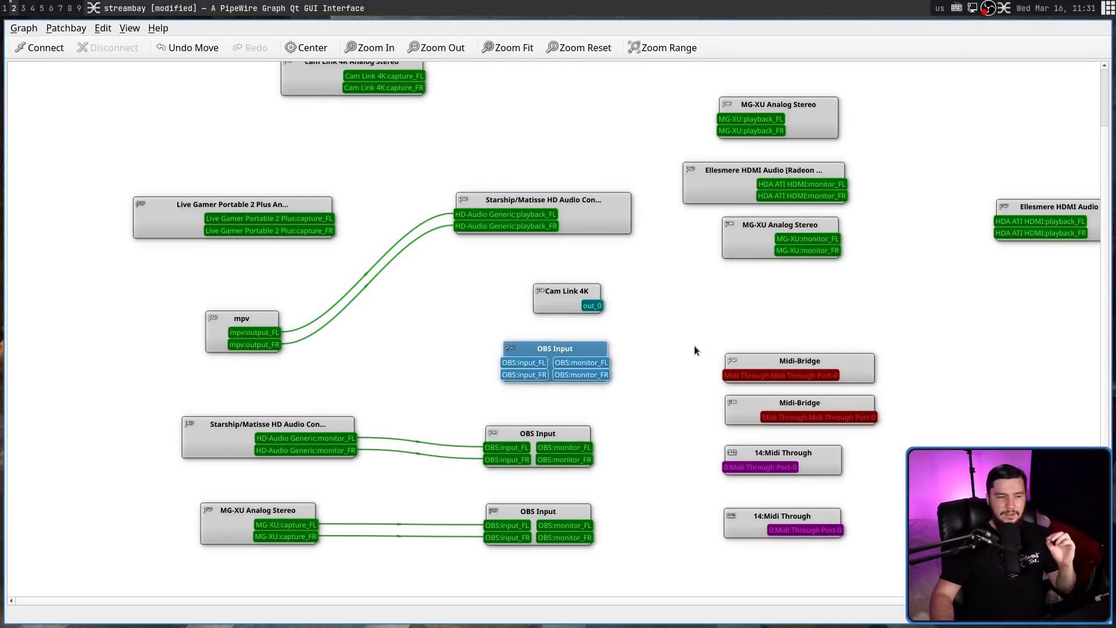
{"action": "left_click", "coordinate": [669, 346]}
{"action": "left_click_drag", "start_coordinate": [263, 333], "coordinate": [523, 362]}
{"action": "left_click_drag", "start_coordinate": [267, 344], "coordinate": [523, 375]}
Bring OBS up, then launch an mpv recording tiled beside qpwgraph with Super+Shift+2
{"action": "key", "text": "super+ctrl+3"}
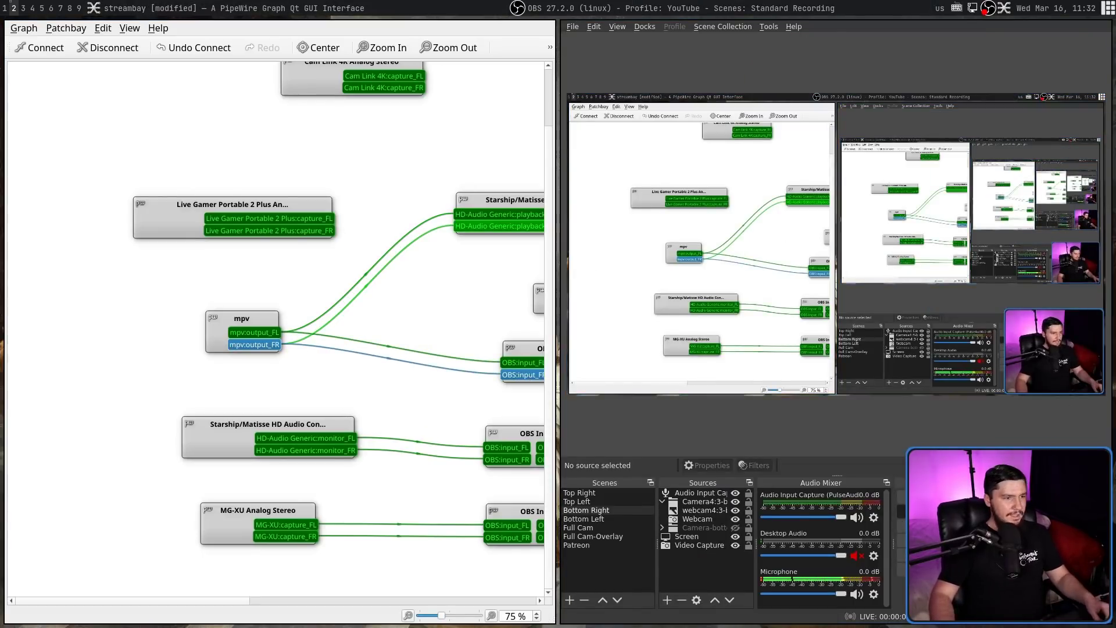
{"action": "key", "text": "super+shift+2"}
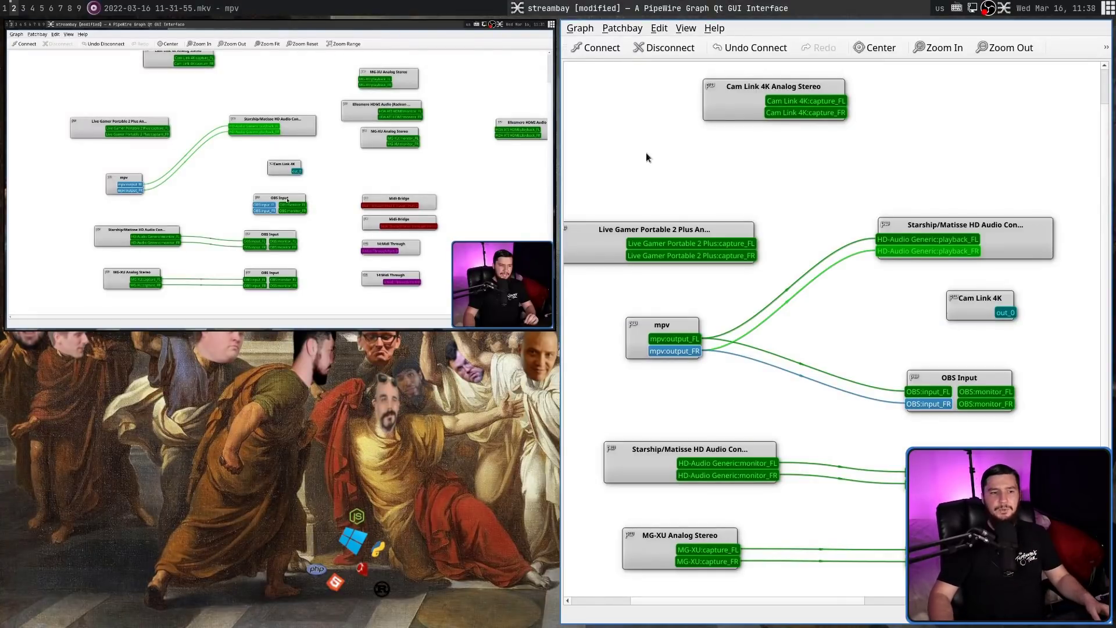
Connect mpv output_FL/FR to OBS input_FL/FR and Live Gamer capture_FL/FR to HD-Audio playback_FL/FR
{"action": "key", "text": "q"}
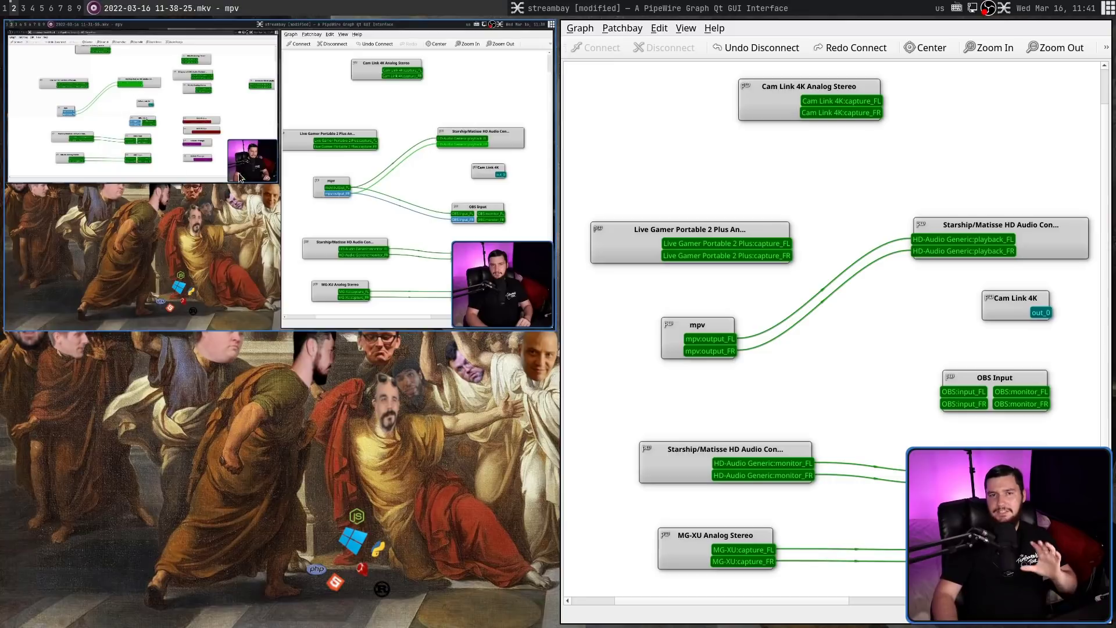
{"action": "left_click_drag", "start_coordinate": [710, 339], "coordinate": [953, 397]}
{"action": "left_click_drag", "start_coordinate": [711, 351], "coordinate": [966, 406]}
{"action": "left_click_drag", "start_coordinate": [773, 243], "coordinate": [926, 240]}
{"action": "left_click_drag", "start_coordinate": [773, 256], "coordinate": [943, 255]}
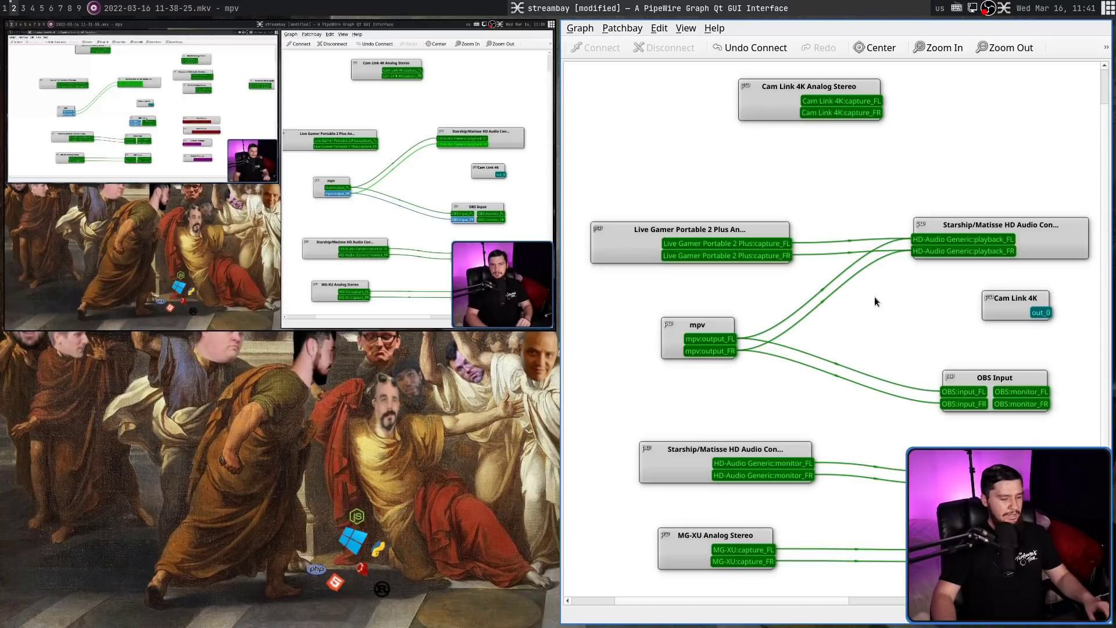
Save the streambay patchbay with Ctrl+S and turn on Patchbay > Activated
{"action": "key", "text": "ctrl+s"}
{"action": "left_click", "coordinate": [623, 27]}
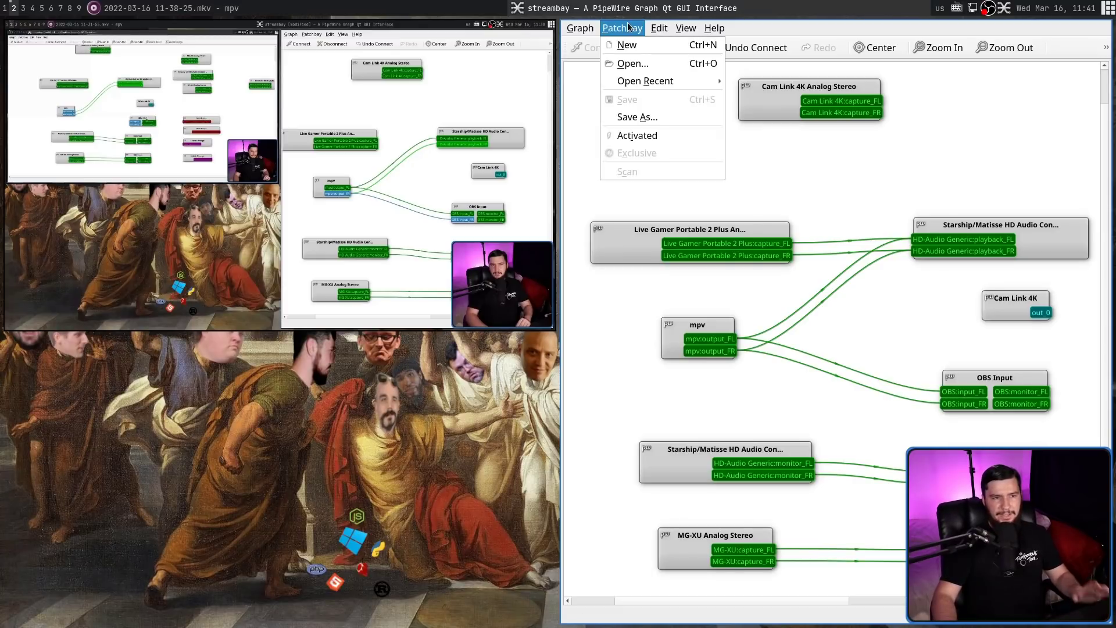
{"action": "left_click", "coordinate": [800, 148]}
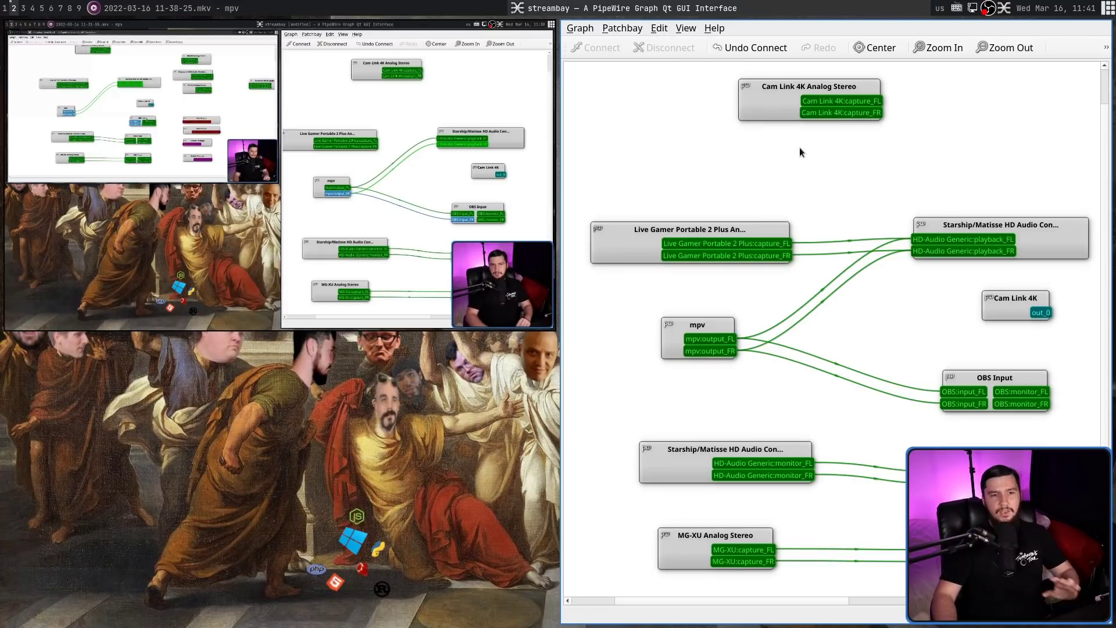
{"action": "left_click", "coordinate": [619, 26]}
{"action": "left_click", "coordinate": [658, 129]}
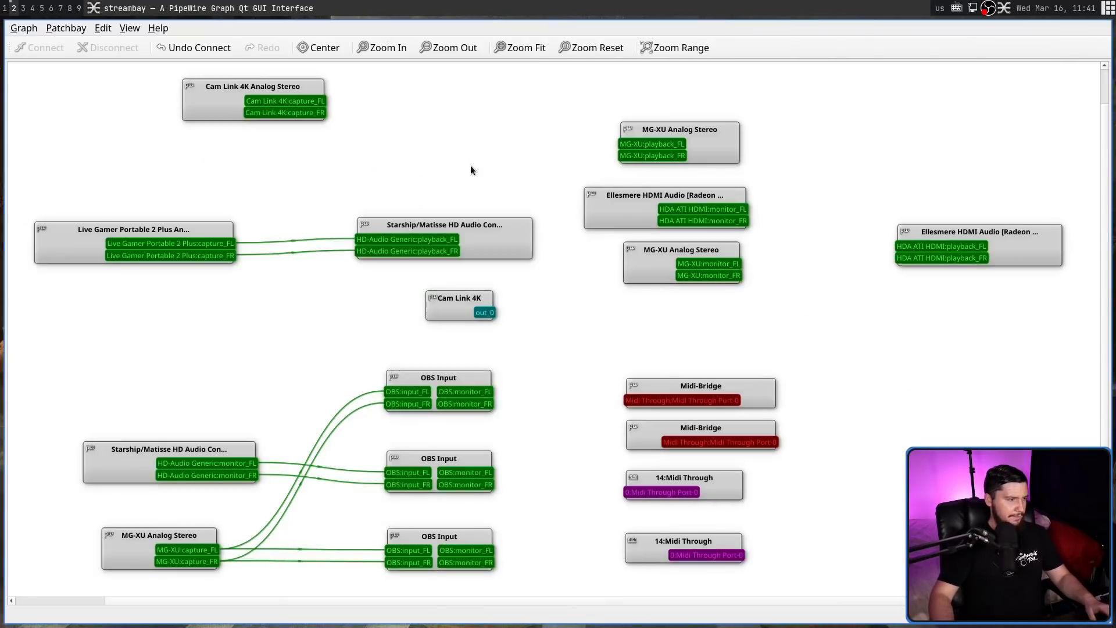
Quit mpv and make the qpwgraph window fullscreen with Super+F
{"action": "key", "text": "q"}
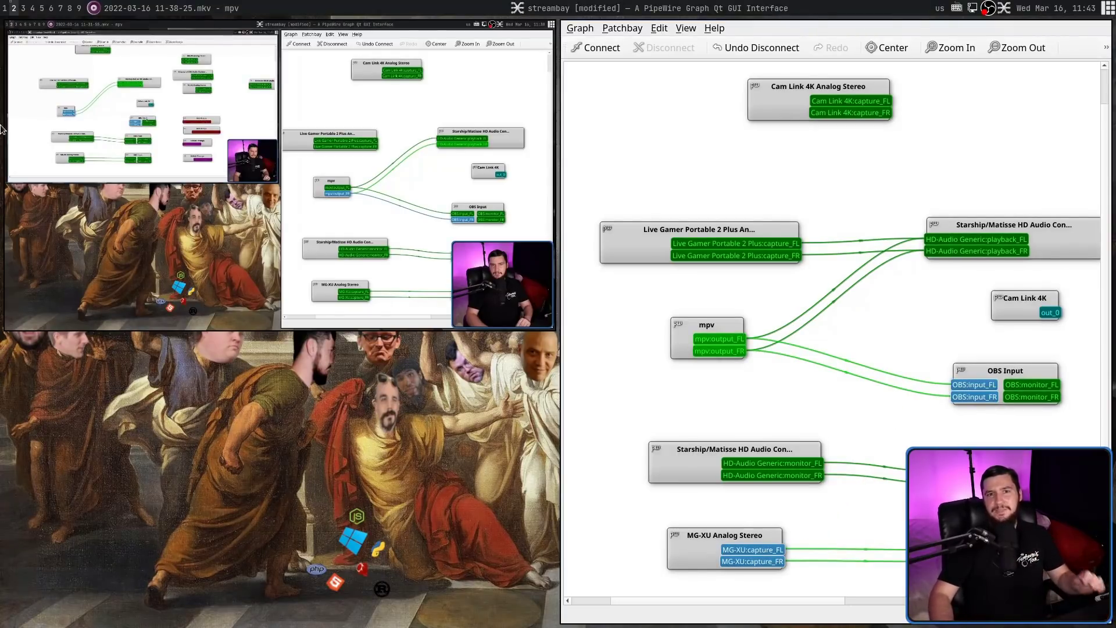
{"action": "key", "text": "super+f"}
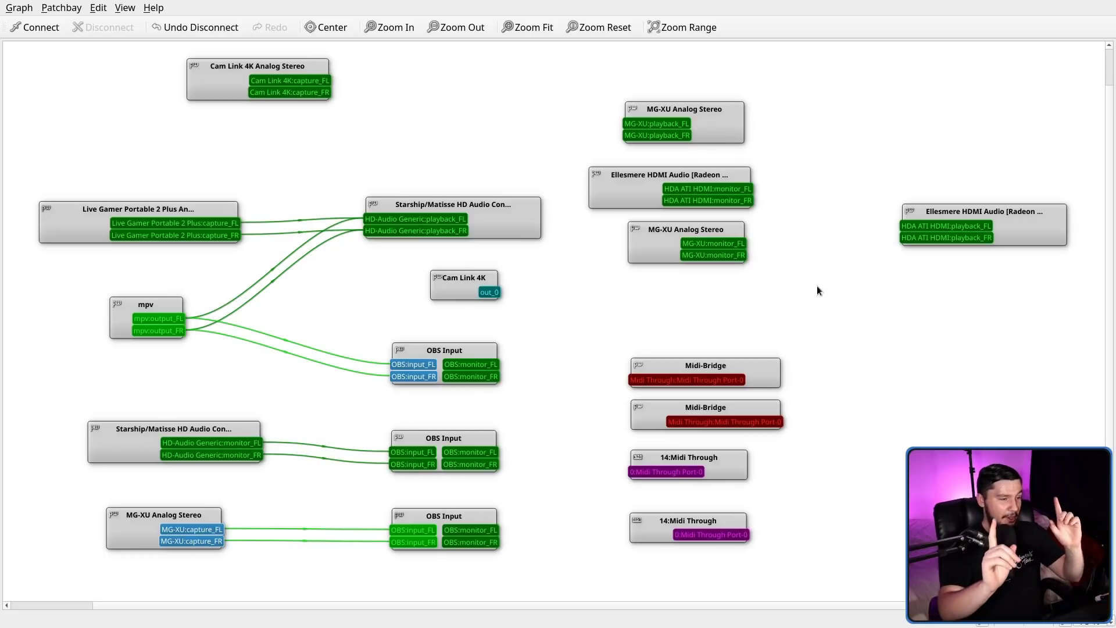
Drag the upper, middle and bottom OBS Input nodes into a neat column beside their sources
{"action": "left_click_drag", "start_coordinate": [441, 351], "coordinate": [434, 348]}
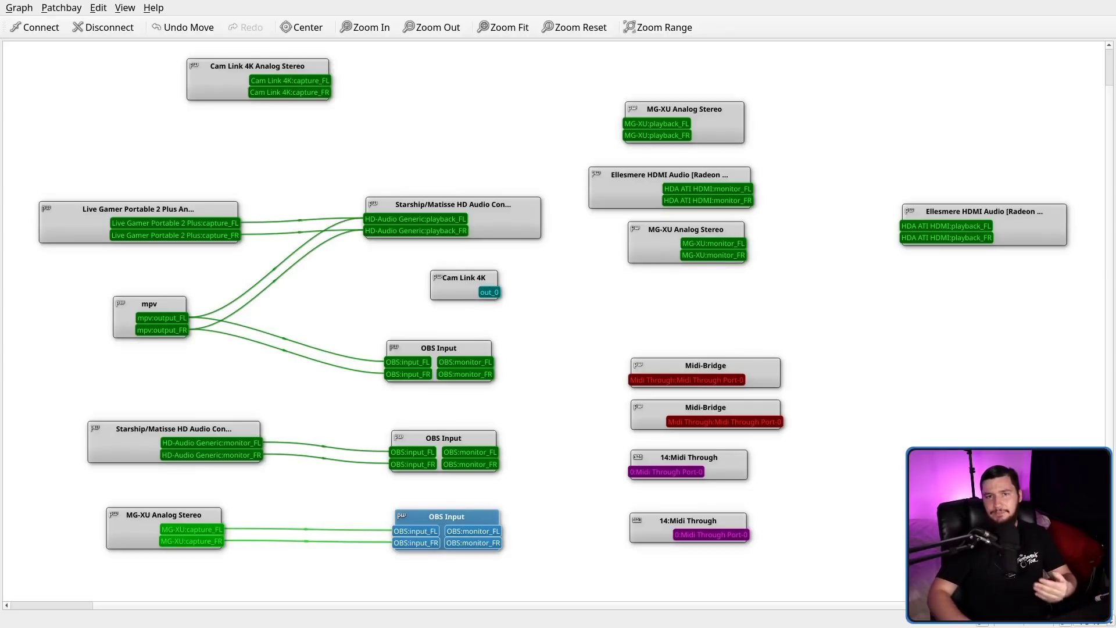
{"action": "left_click_drag", "start_coordinate": [485, 509], "coordinate": [470, 500]}
{"action": "left_click_drag", "start_coordinate": [459, 444], "coordinate": [484, 440]}
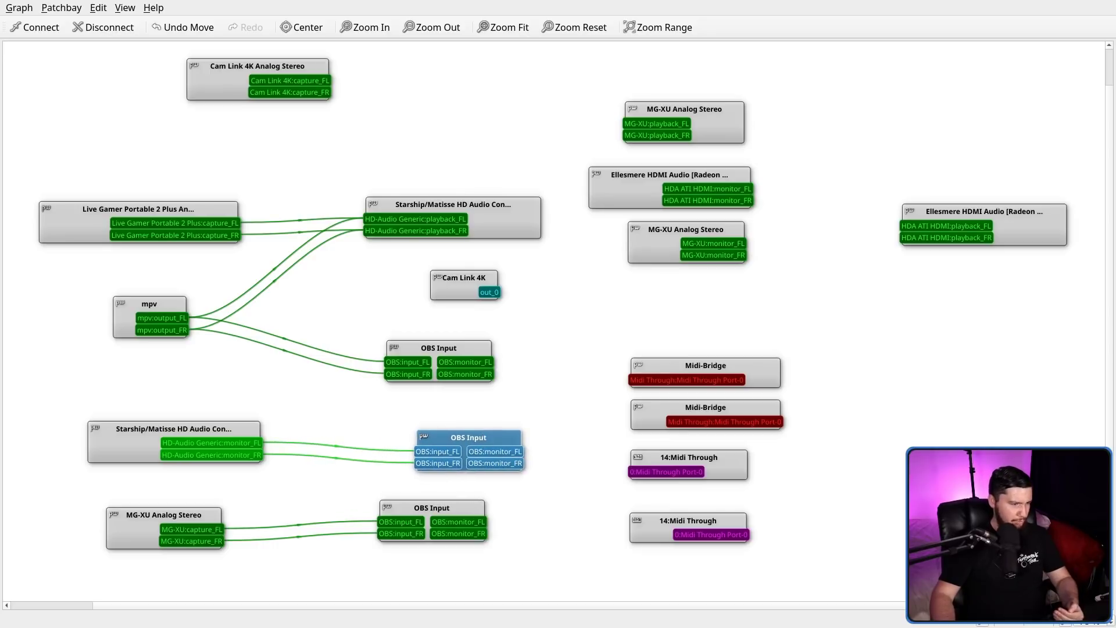
{"action": "left_click_drag", "start_coordinate": [444, 345], "coordinate": [474, 348]}
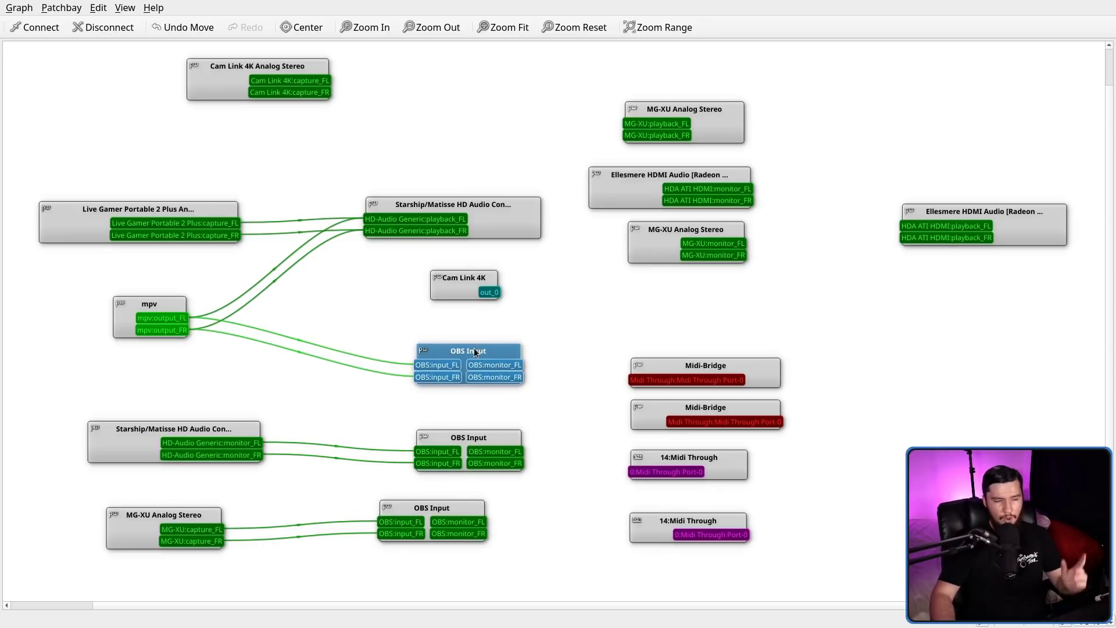
{"action": "left_click_drag", "start_coordinate": [466, 443], "coordinate": [436, 434]}
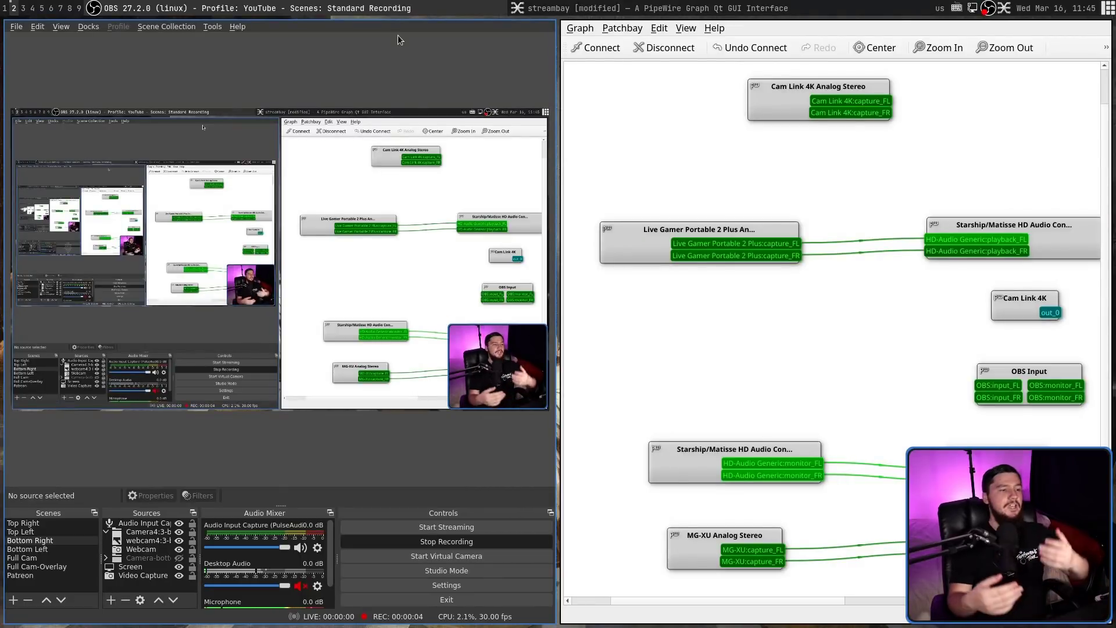
Add a JACK Input Client source named MPV in OBS Studio's Sources list
{"action": "left_click", "coordinate": [111, 599]}
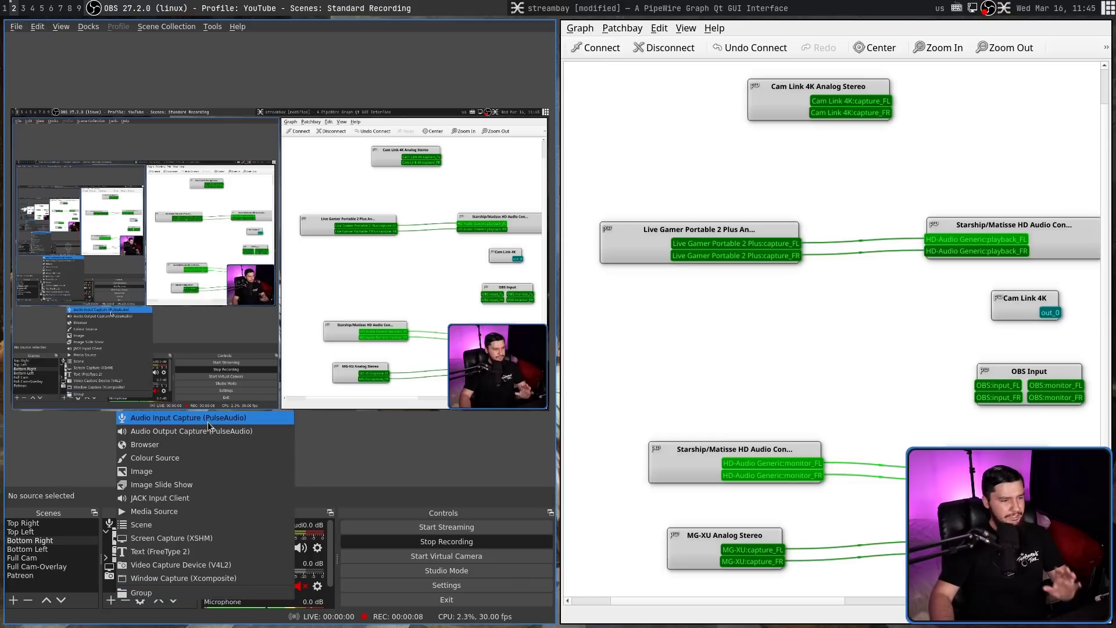
{"action": "left_click", "coordinate": [208, 499]}
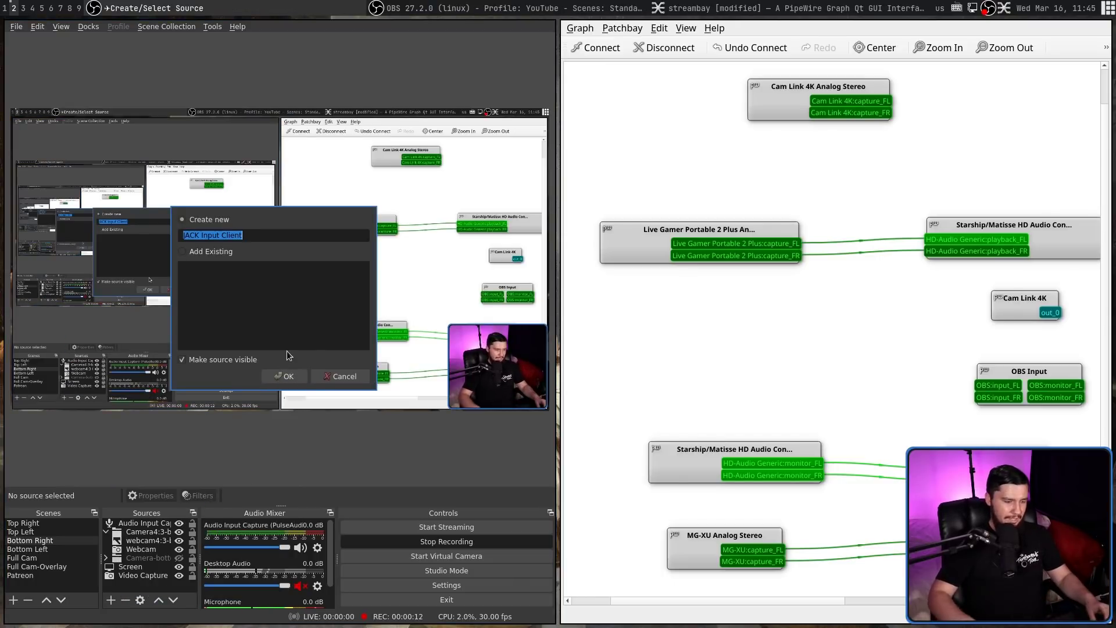
{"action": "type", "text": "MPV"}
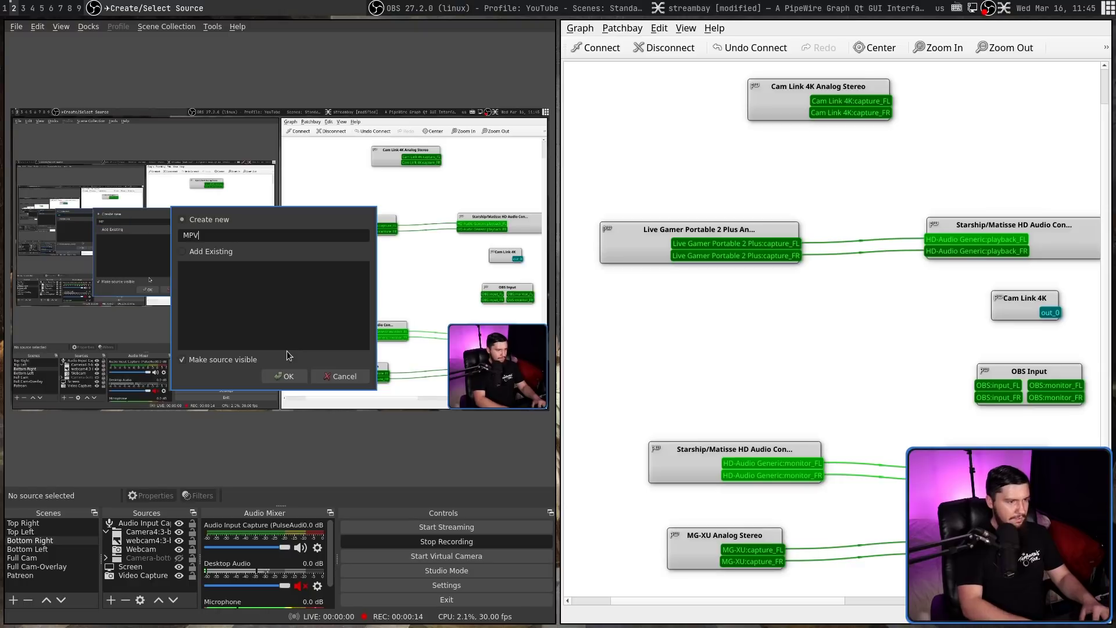
{"action": "left_click", "coordinate": [285, 377]}
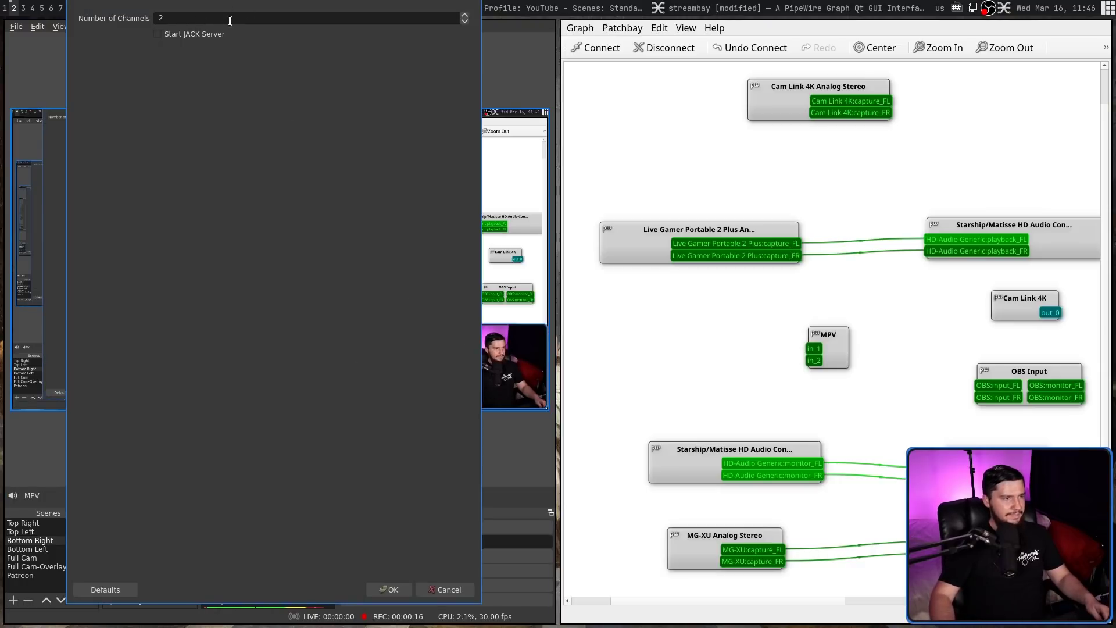
Keep 2 channels for the MPV client and move its new node into open space in qpwgraph
{"action": "left_click", "coordinate": [398, 588]}
{"action": "key", "text": "super+f"}
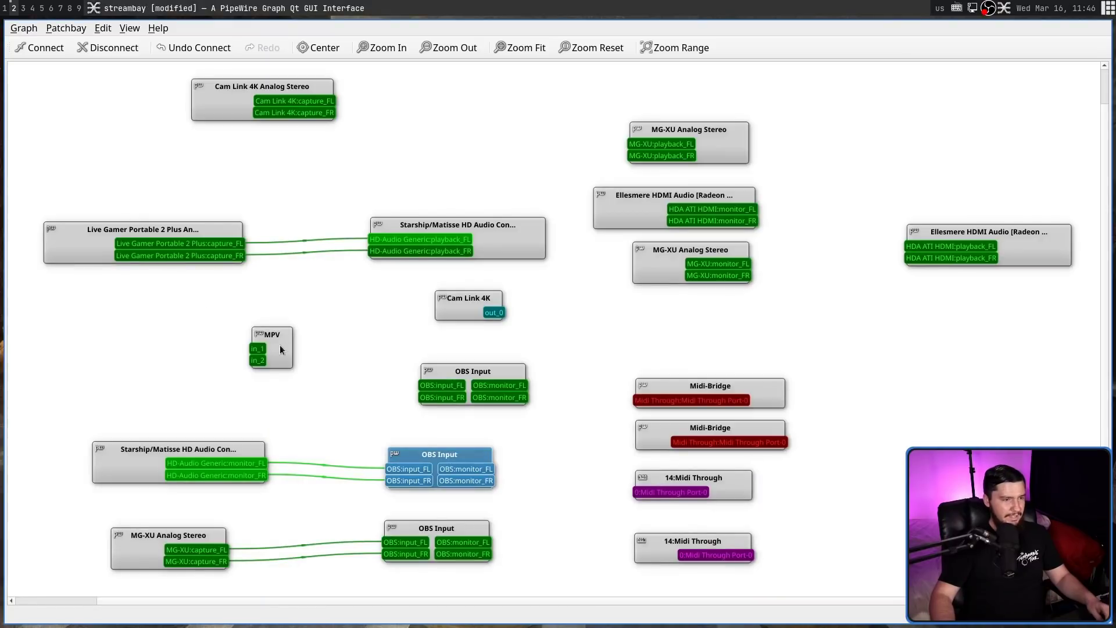
{"action": "left_click_drag", "start_coordinate": [277, 346], "coordinate": [332, 339]}
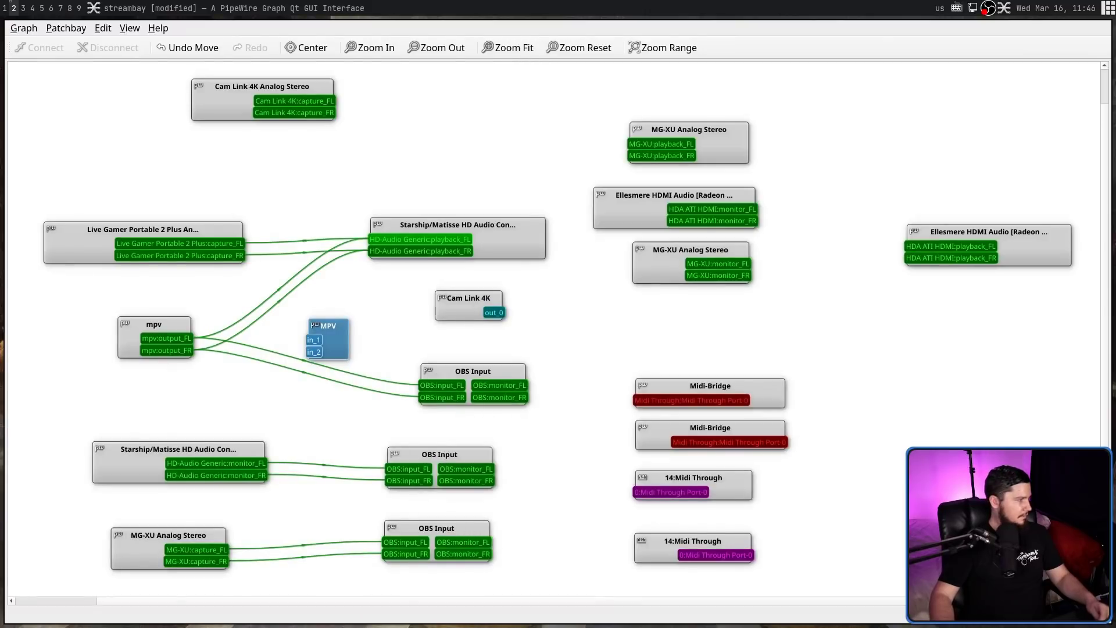
Replace mpv's OBS Input links with output_FL→MPV in_1 and output_FR→MPV in_2, then save the patchbay
{"action": "left_click_drag", "start_coordinate": [388, 358], "coordinate": [367, 410]}
{"action": "key", "text": "Delete"}
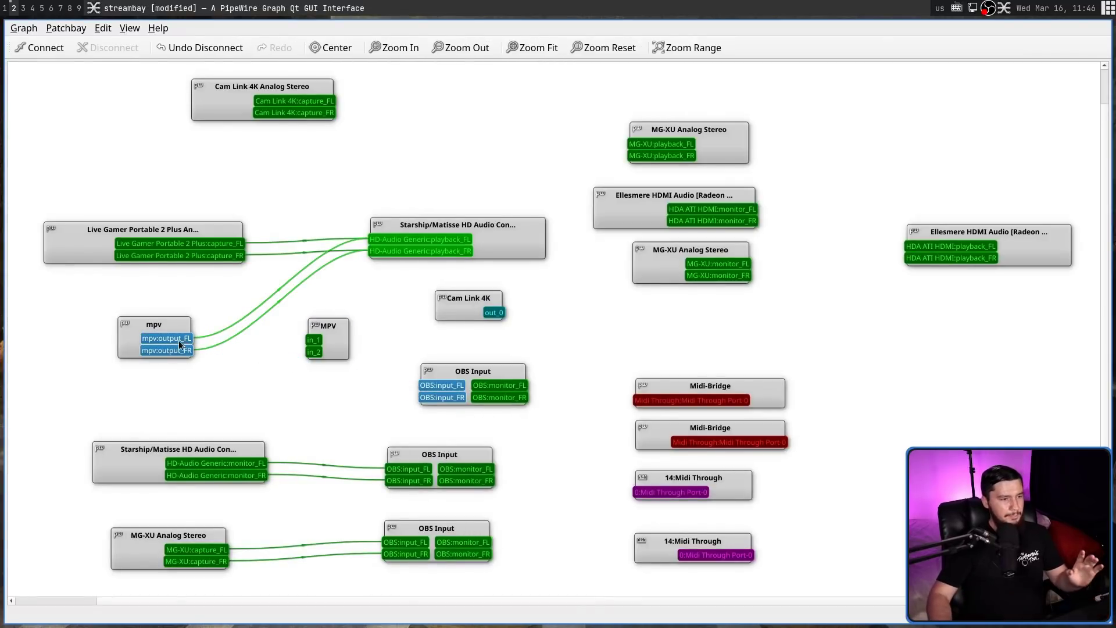
{"action": "left_click_drag", "start_coordinate": [177, 340], "coordinate": [314, 340]}
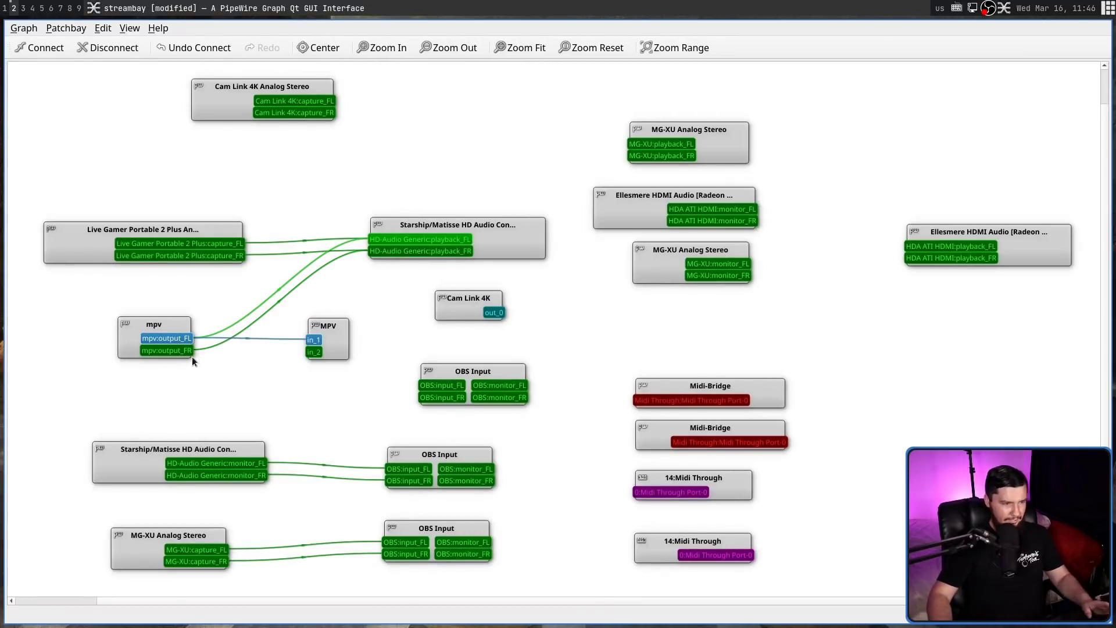
{"action": "left_click_drag", "start_coordinate": [190, 354], "coordinate": [311, 357]}
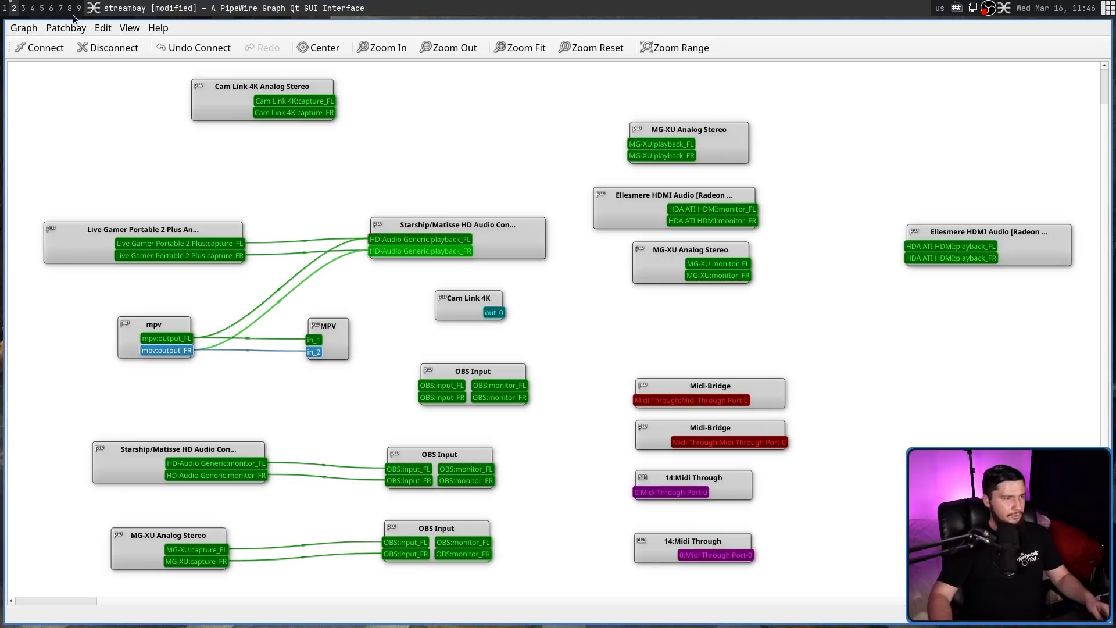
{"action": "left_click", "coordinate": [103, 28]}
{"action": "left_click", "coordinate": [70, 97]}
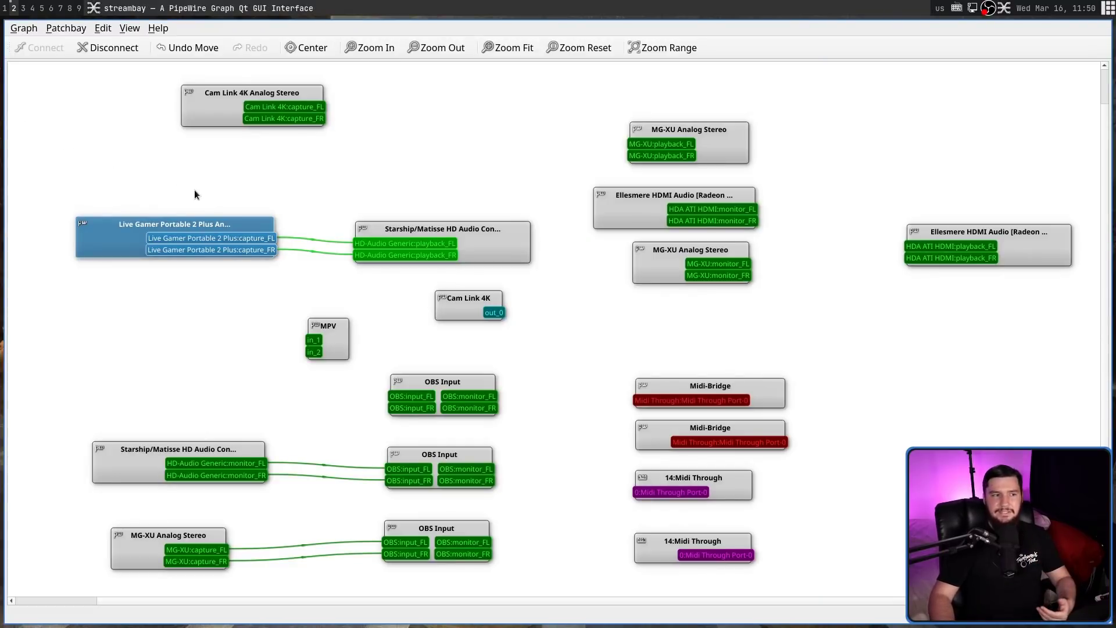
Nudge the Live Gamer, Cam Link 4K Analog Stereo and MPV nodes, then hide qpwgraph with Super+Shift+C
{"action": "left_click", "coordinate": [194, 190]}
{"action": "left_click_drag", "start_coordinate": [193, 221], "coordinate": [182, 228]}
{"action": "left_click_drag", "start_coordinate": [224, 85], "coordinate": [218, 89]}
{"action": "left_click", "coordinate": [385, 110]}
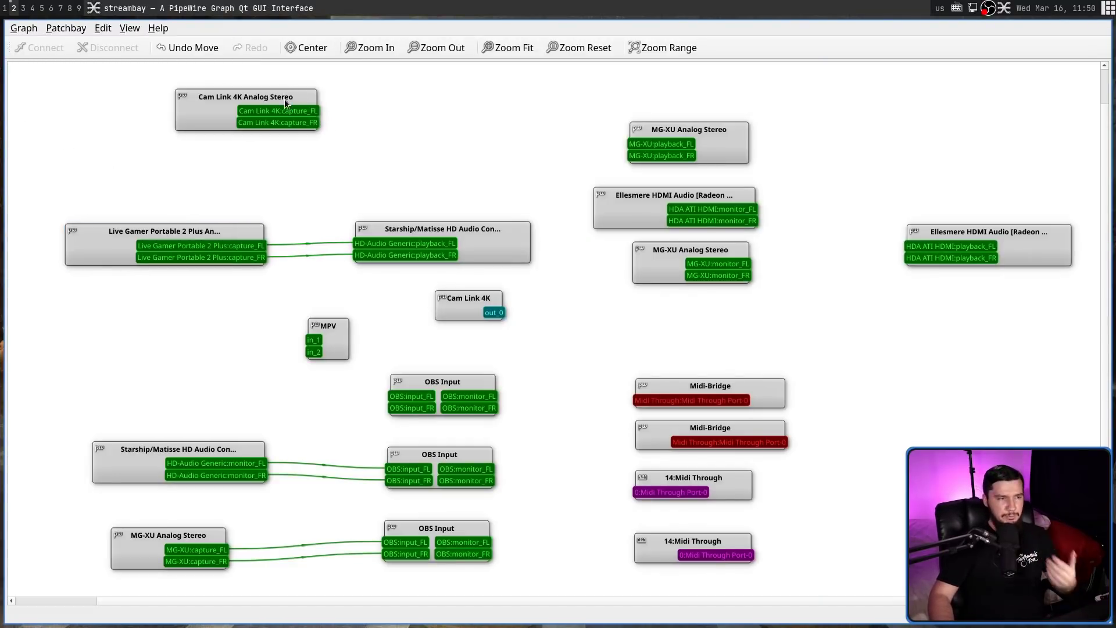
{"action": "double_click", "coordinate": [286, 97]}
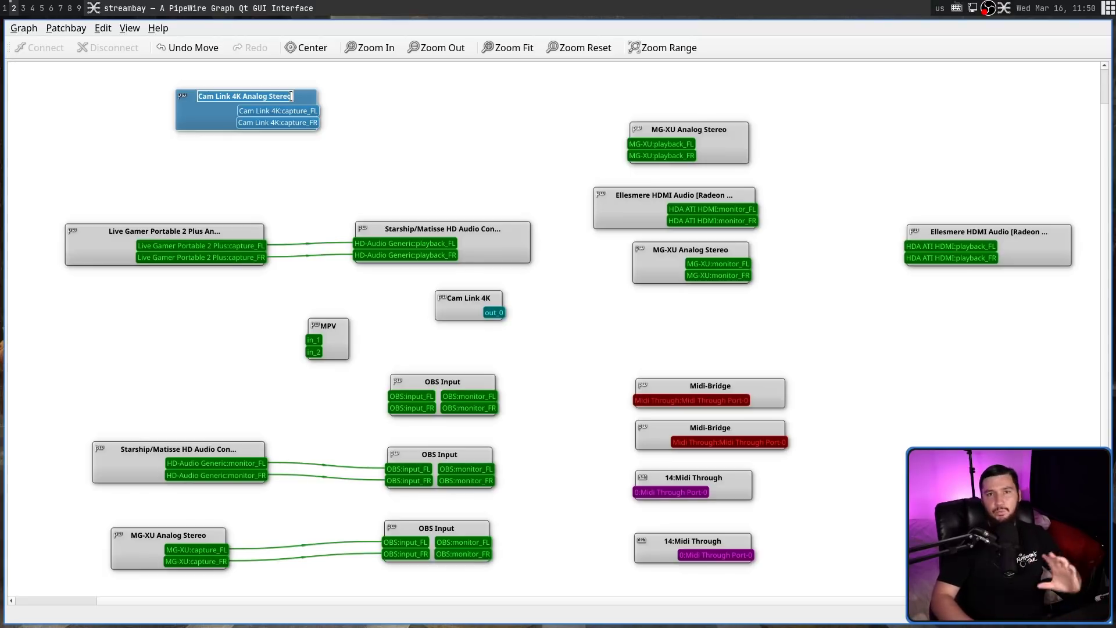
{"action": "left_click_drag", "start_coordinate": [327, 334], "coordinate": [367, 329]}
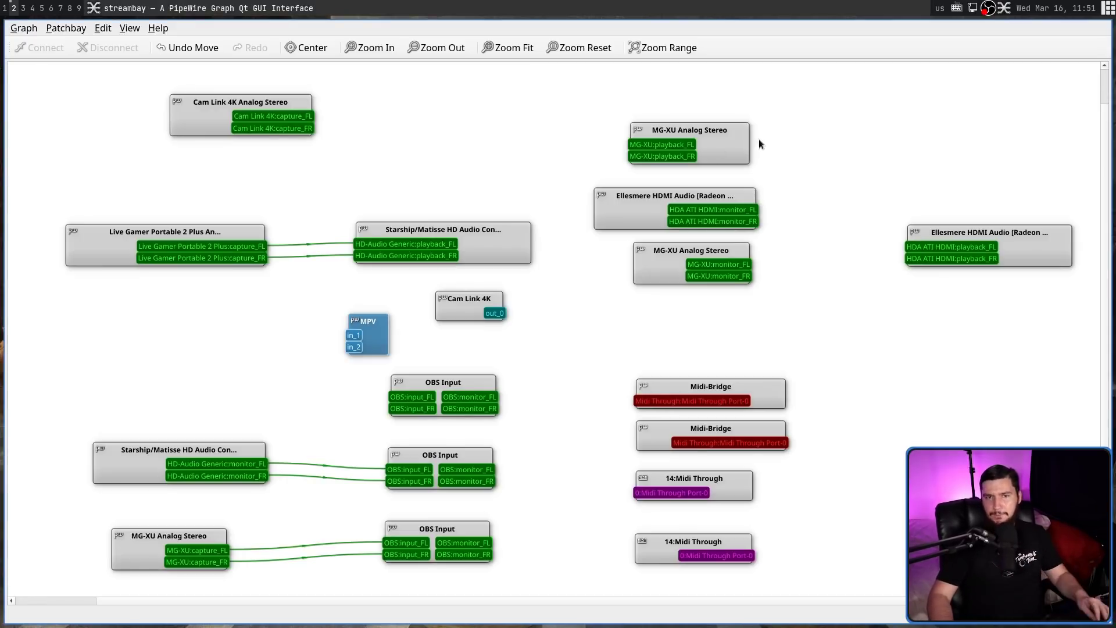
{"action": "key", "text": "super+shift+c"}
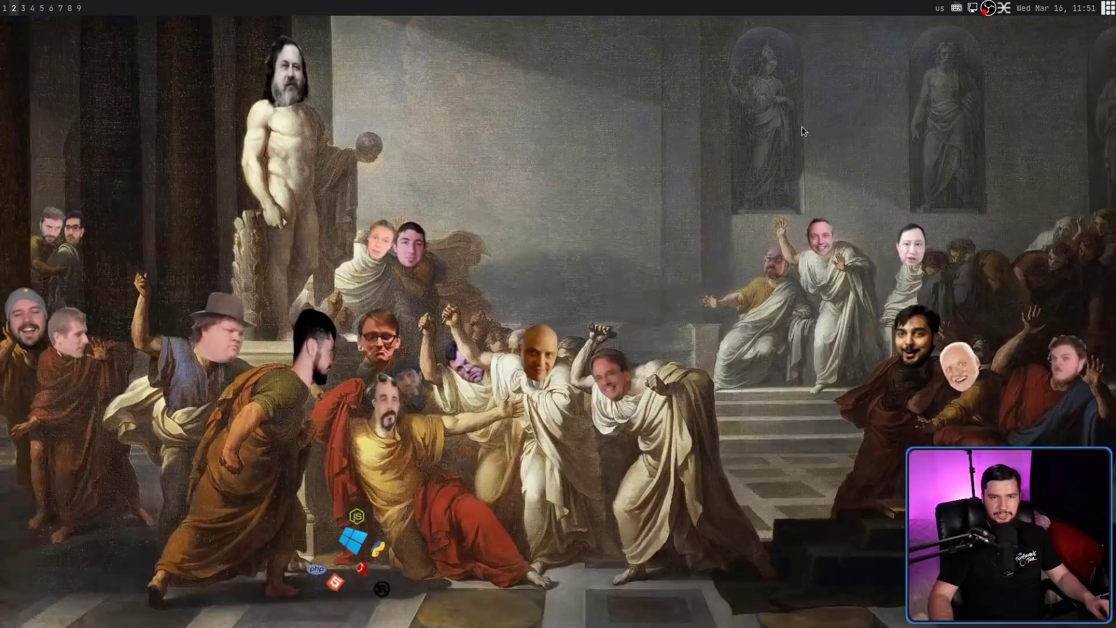
Restore the qpwgraph window from its tray icon
{"action": "left_click", "coordinate": [1006, 13]}
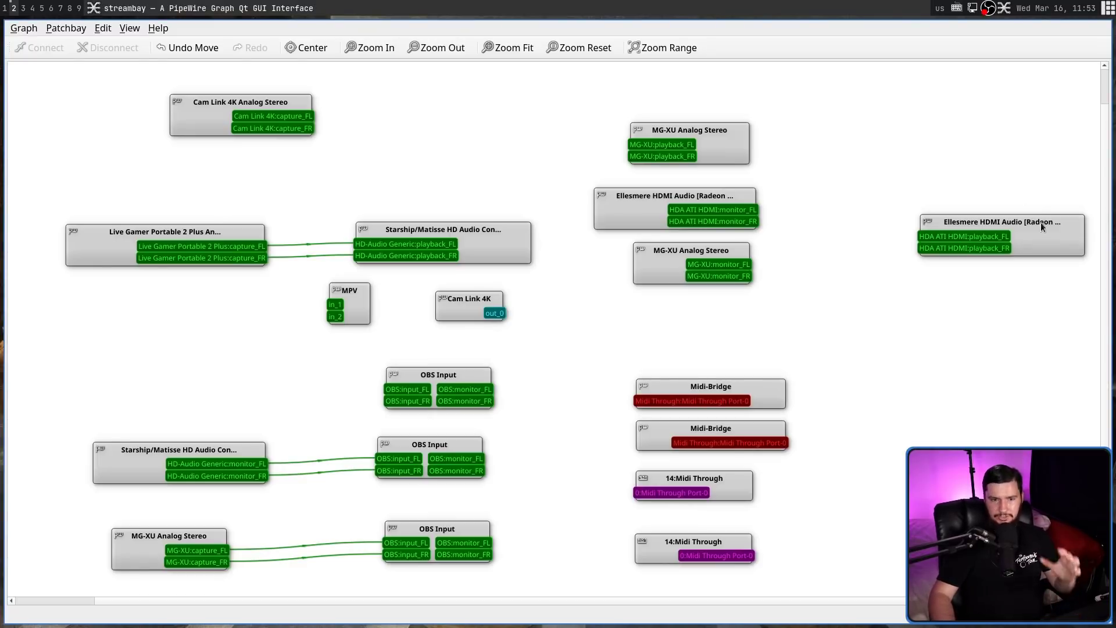
Drop the right-hand Ellesmere HDMI Audio node about 25 px lower, then deselect it
{"action": "mouse_move", "coordinate": [1040, 225]}
{"action": "left_mouse_down"}
{"action": "mouse_move", "coordinate": [1021, 263]}
{"action": "mouse_move", "coordinate": [757, 319]}
{"action": "mouse_move", "coordinate": [1037, 240]}
{"action": "left_mouse_up"}
{"action": "left_click", "coordinate": [969, 317]}
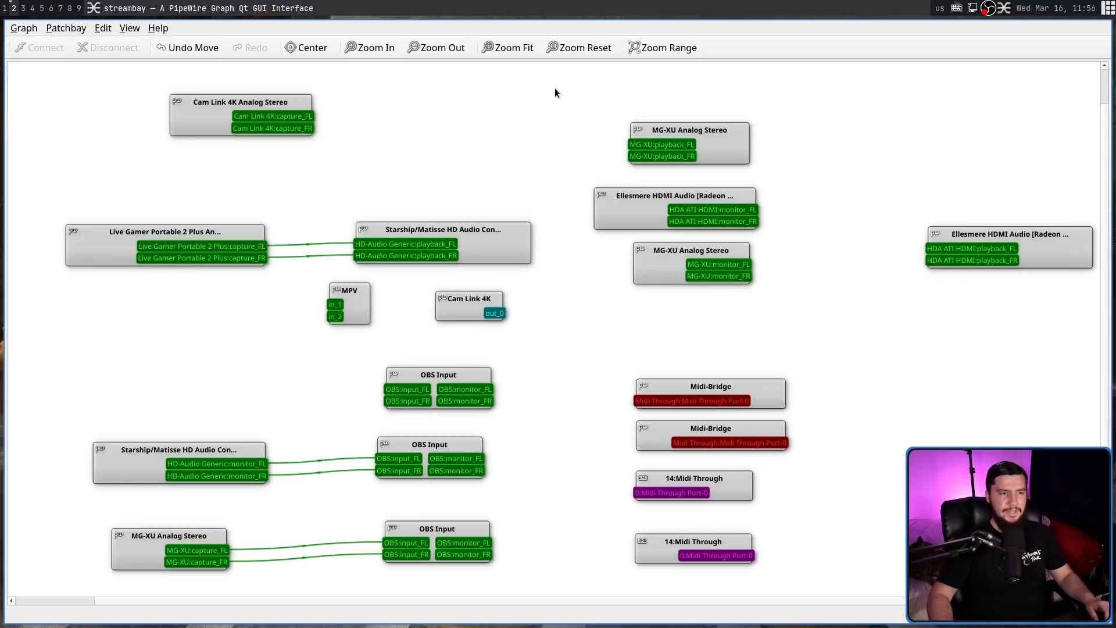
Select both MG-XU Analog Stereo nodes and the Ellesmere HDMI Audio node and shift them up together
{"action": "left_click_drag", "start_coordinate": [553, 85], "coordinate": [799, 316]}
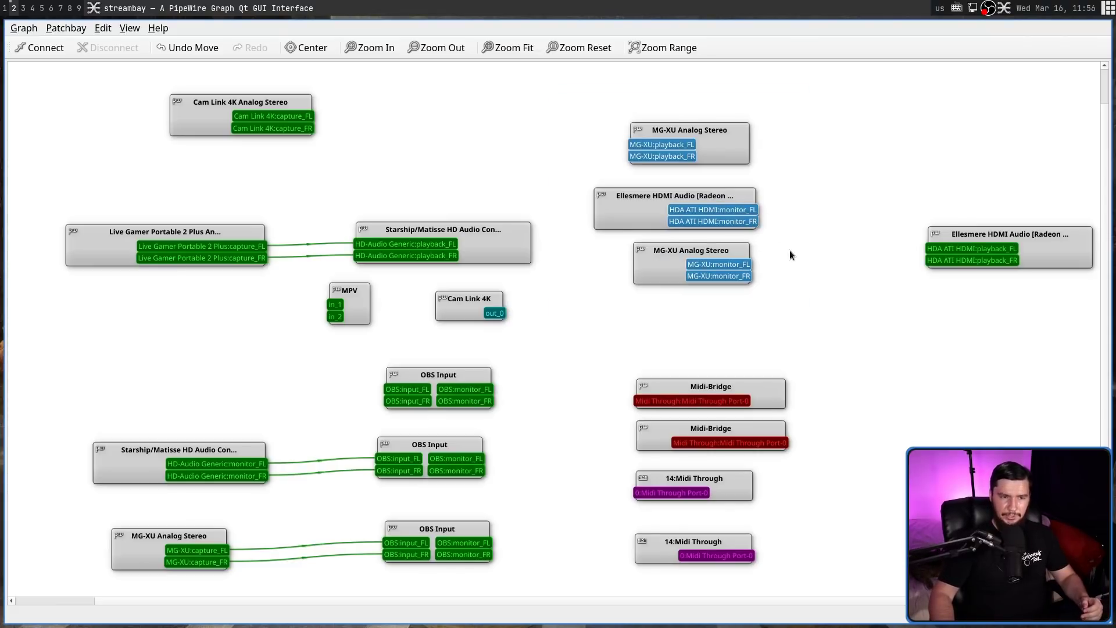
{"action": "left_click", "coordinate": [796, 264]}
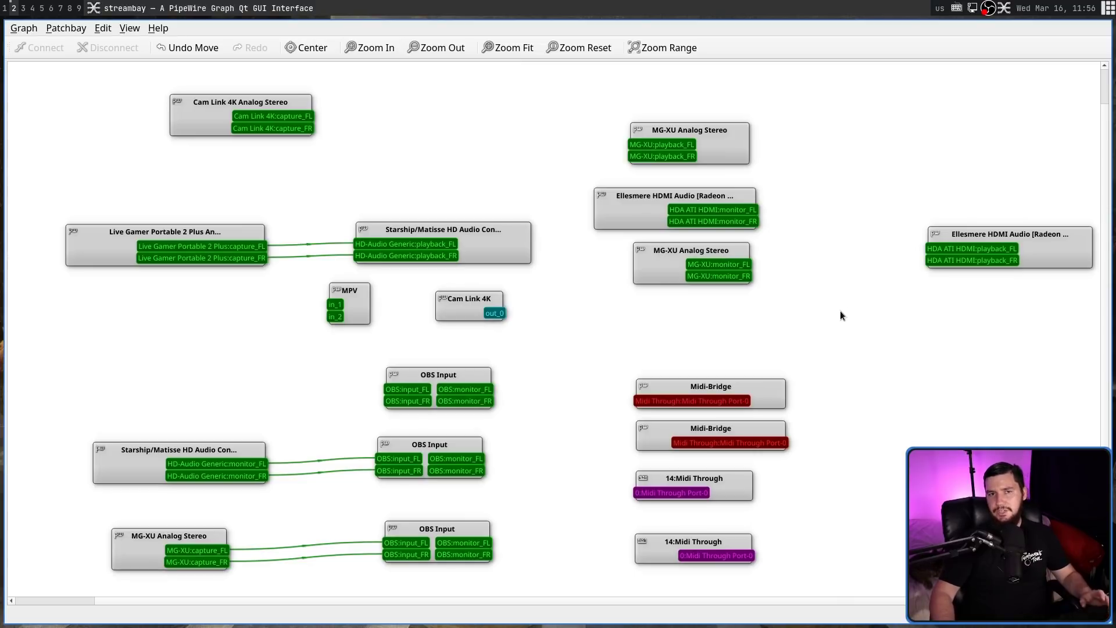
{"action": "left_click", "coordinate": [659, 257]}
{"action": "left_click", "coordinate": [663, 222], "text": "ctrl"}
{"action": "left_click", "coordinate": [692, 142], "text": "ctrl"}
{"action": "mouse_move", "coordinate": [651, 199]}
{"action": "left_mouse_down"}
{"action": "mouse_move", "coordinate": [723, 256]}
{"action": "mouse_move", "coordinate": [571, 187]}
{"action": "mouse_move", "coordinate": [626, 212]}
{"action": "mouse_move", "coordinate": [643, 182]}
{"action": "left_mouse_up"}
{"action": "left_click", "coordinate": [795, 299]}
Reposition the top MG-XU Analog Stereo node back at the top of the graph
{"action": "left_click_drag", "start_coordinate": [732, 126], "coordinate": [742, 100]}
{"action": "left_click", "coordinate": [794, 129]}
{"action": "left_click_drag", "start_coordinate": [796, 300], "coordinate": [567, 79]}
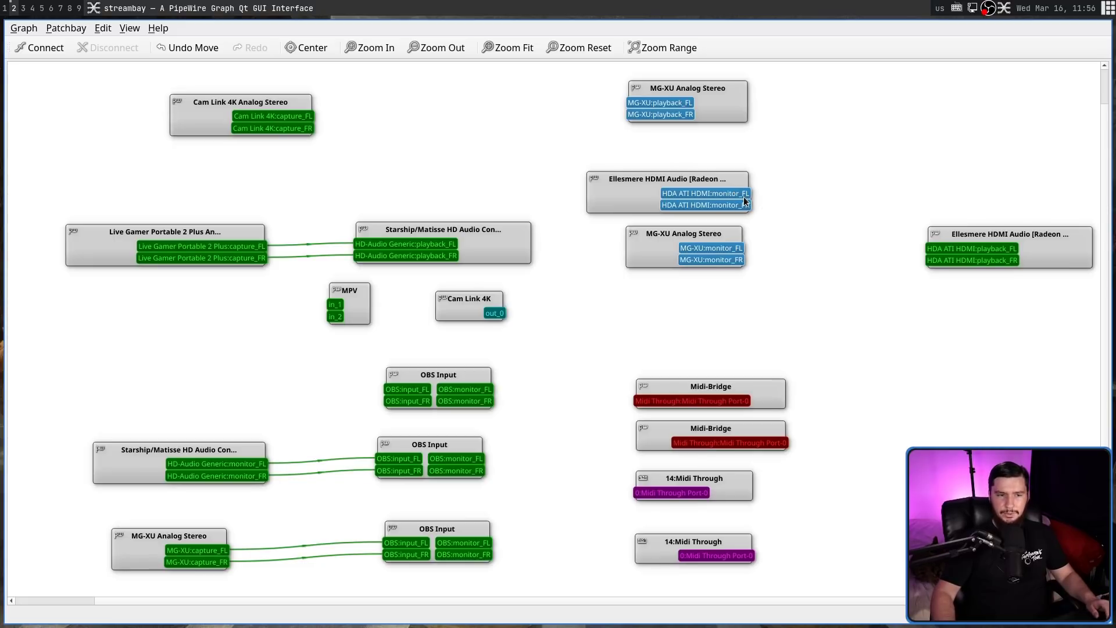
{"action": "left_click_drag", "start_coordinate": [743, 195], "coordinate": [562, 62]}
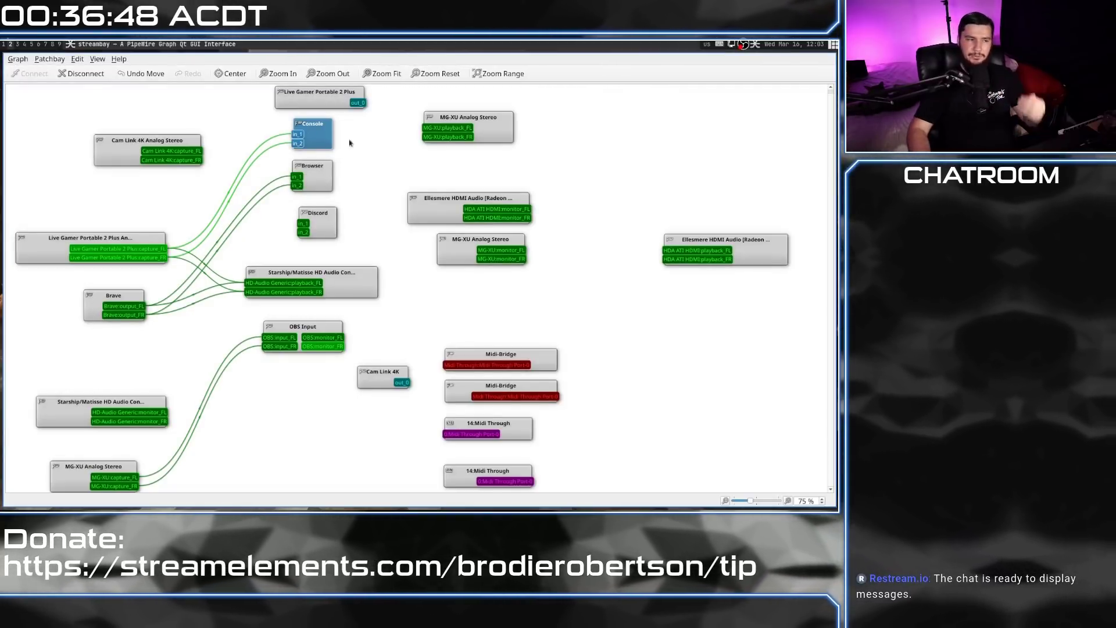
Nudge the Console and Browser nodes right and move the Brave node up and left
{"action": "left_click_drag", "start_coordinate": [321, 130], "coordinate": [326, 132]}
{"action": "left_click_drag", "start_coordinate": [310, 176], "coordinate": [326, 214]}
{"action": "left_click", "coordinate": [325, 214]}
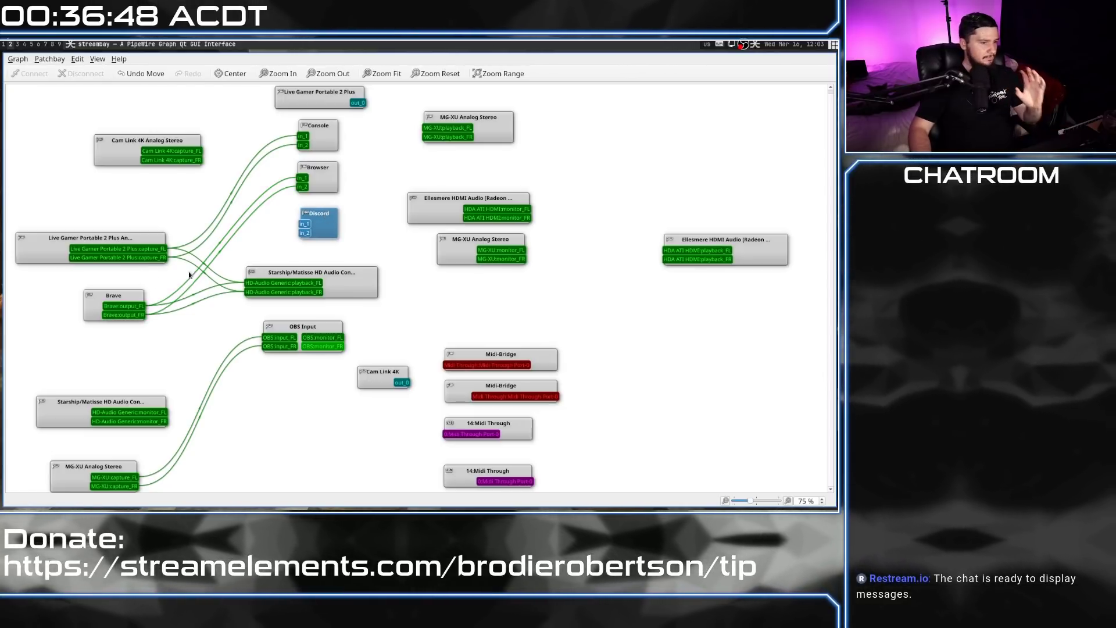
{"action": "left_click_drag", "start_coordinate": [113, 298], "coordinate": [106, 293]}
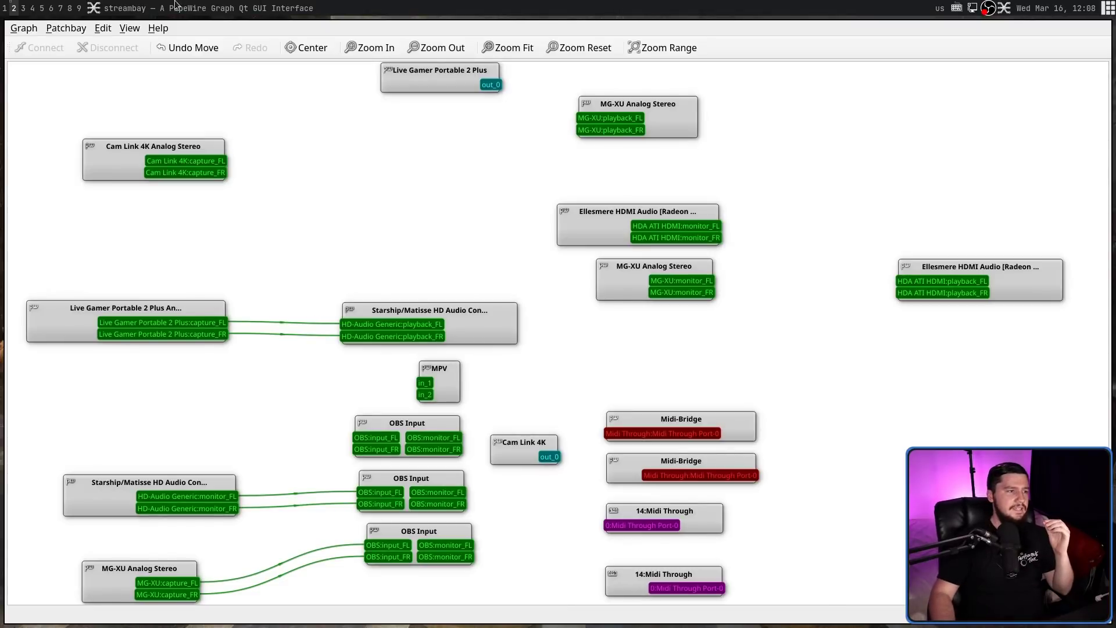
Toggle Patchbay > Exclusive and raise the Starship/Matisse HD Audio node about 60 px
{"action": "left_click", "coordinate": [77, 29]}
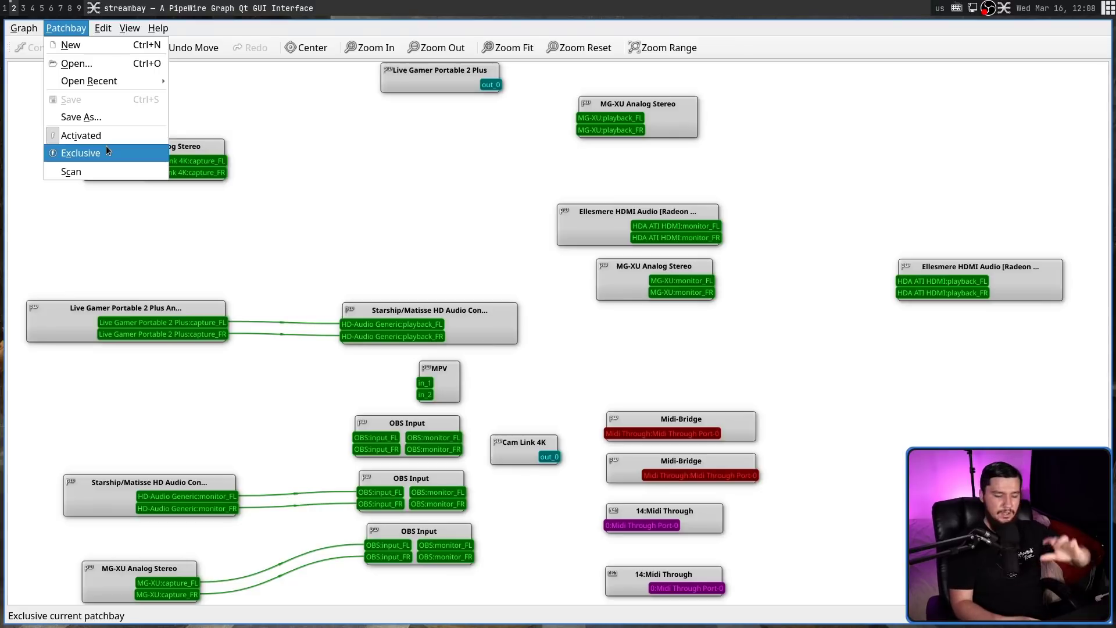
{"action": "left_click", "coordinate": [119, 152]}
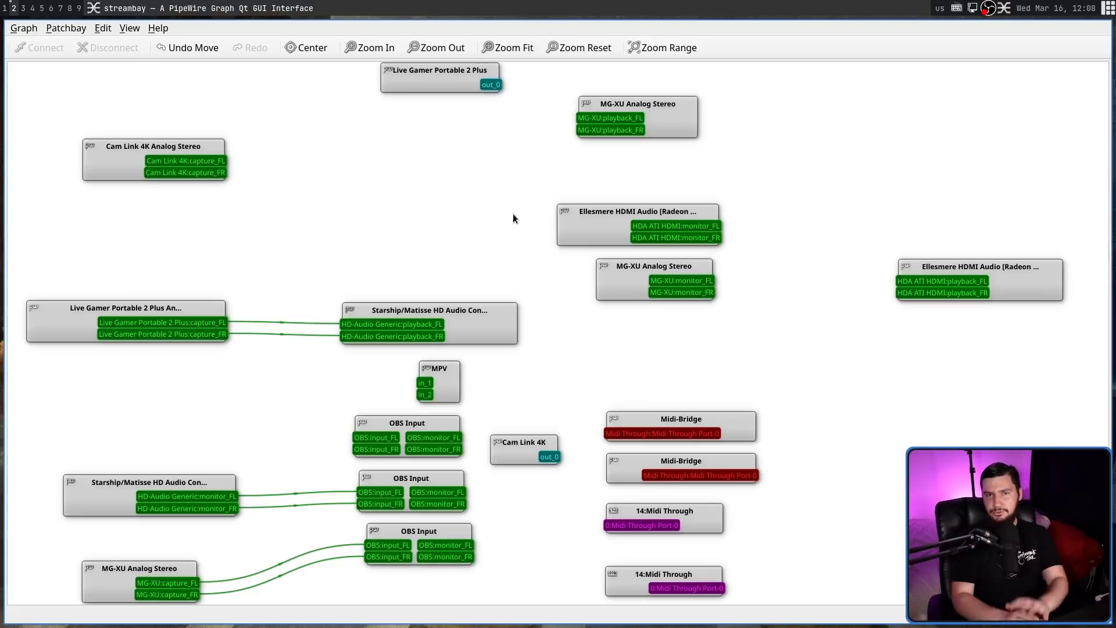
{"action": "left_click_drag", "start_coordinate": [473, 312], "coordinate": [466, 277]}
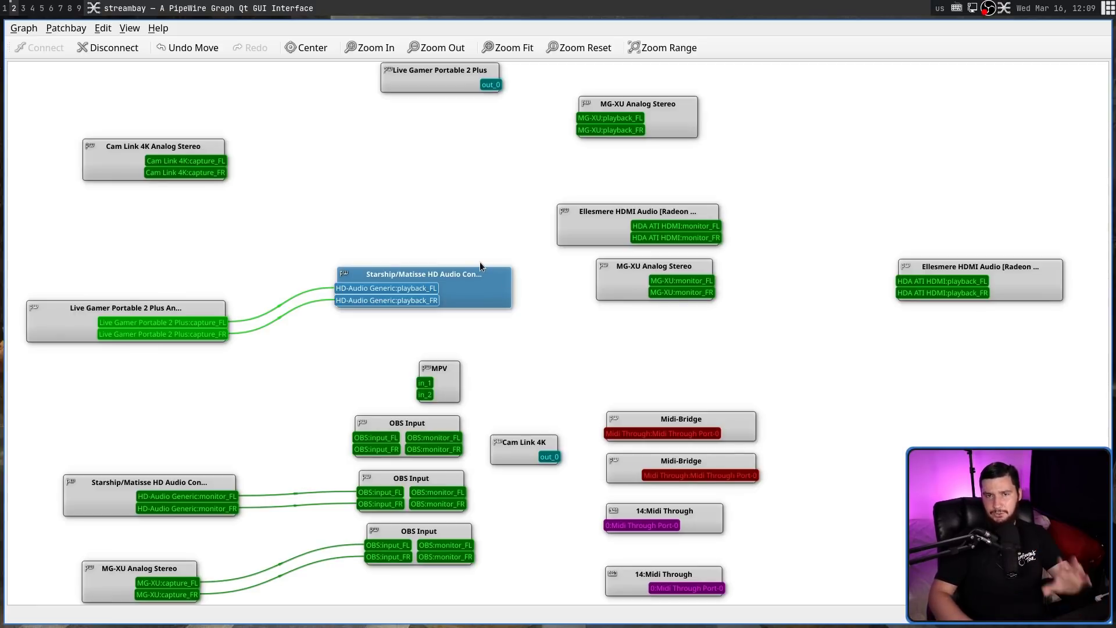
Deselect the Starship/Matisse HD Audio node by clicking empty canvas
{"action": "left_click", "coordinate": [440, 241]}
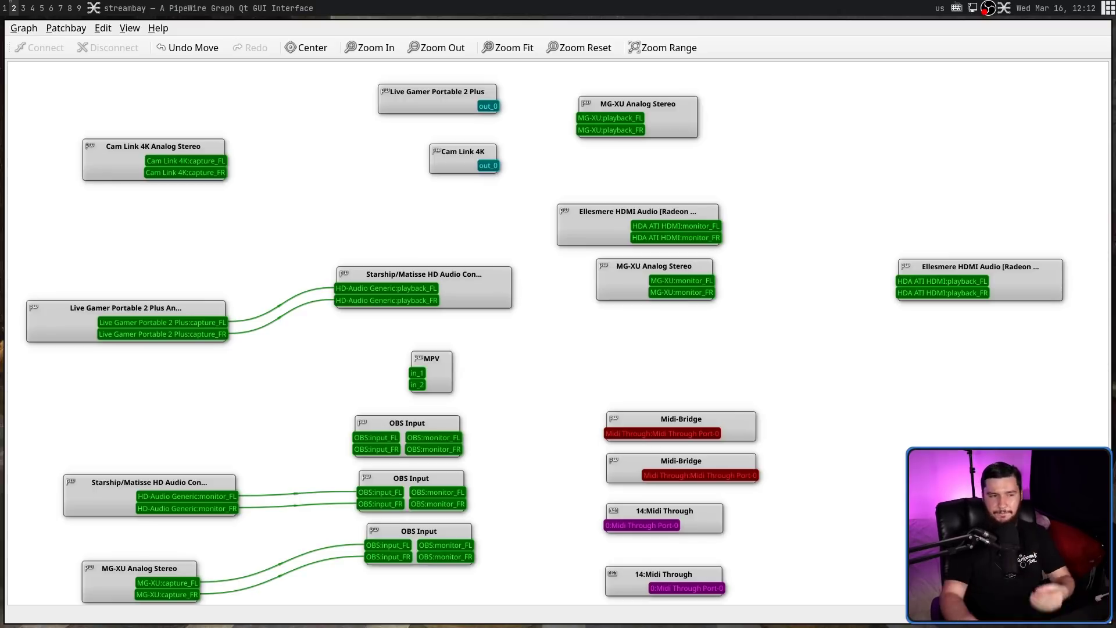
Nudge Cam Link 4K, lower Live Gamer Portable 2 Plus, and place Cam Link 4K beneath it
{"action": "left_click_drag", "start_coordinate": [458, 150], "coordinate": [464, 157]}
{"action": "left_click", "coordinate": [513, 144]}
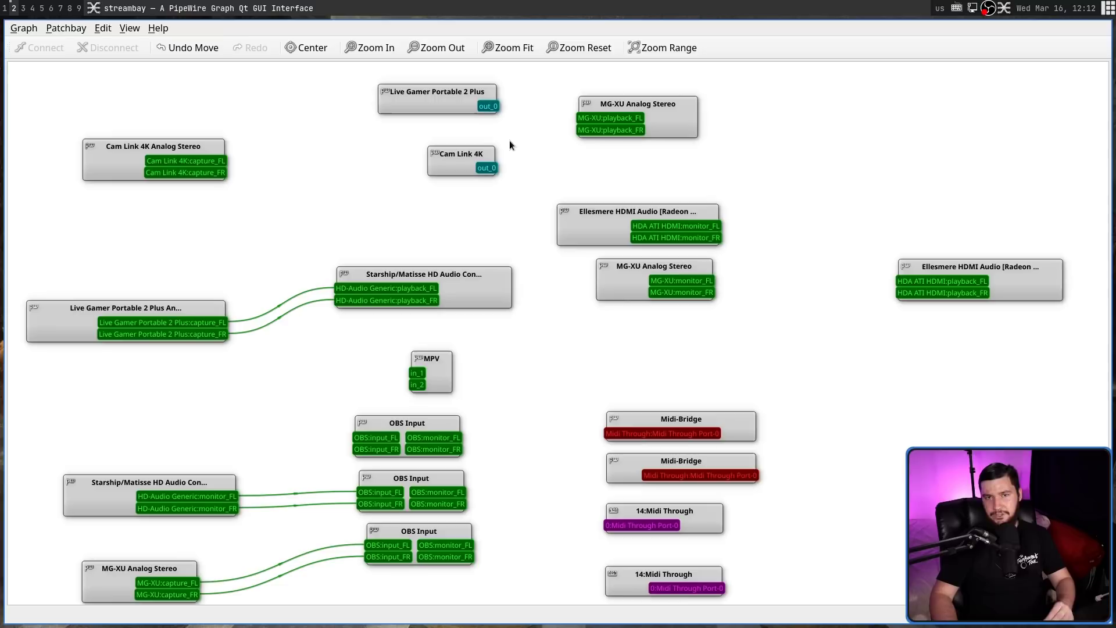
{"action": "left_click_drag", "start_coordinate": [473, 151], "coordinate": [471, 145]}
{"action": "left_click", "coordinate": [519, 158]}
{"action": "left_click_drag", "start_coordinate": [516, 174], "coordinate": [348, 93]}
{"action": "left_click_drag", "start_coordinate": [464, 105], "coordinate": [462, 121]}
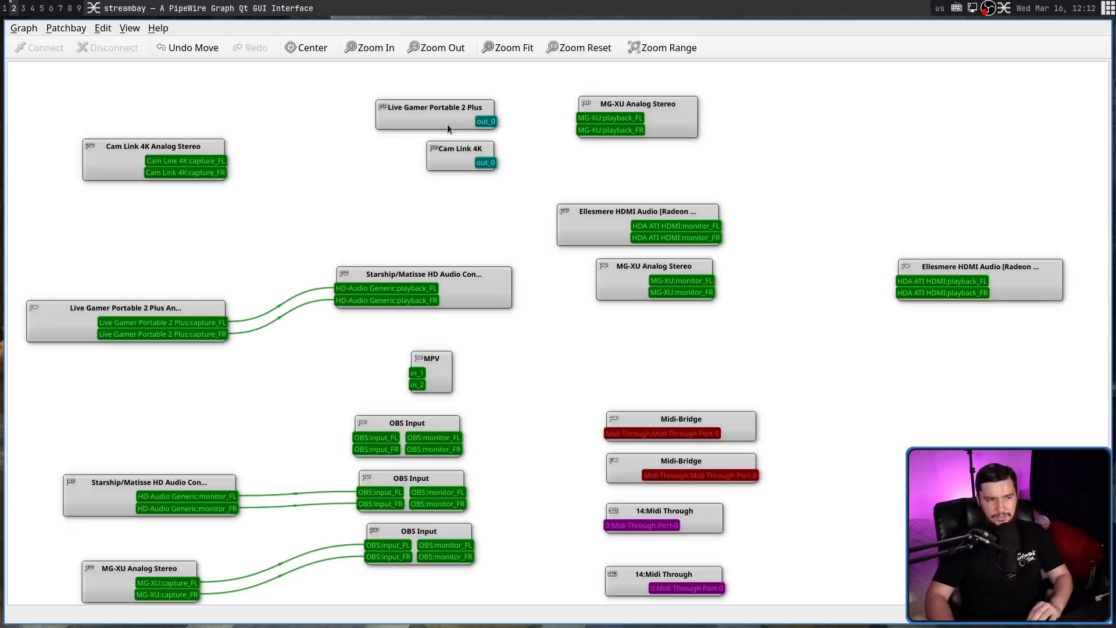
{"action": "left_click_drag", "start_coordinate": [449, 150], "coordinate": [554, 219]}
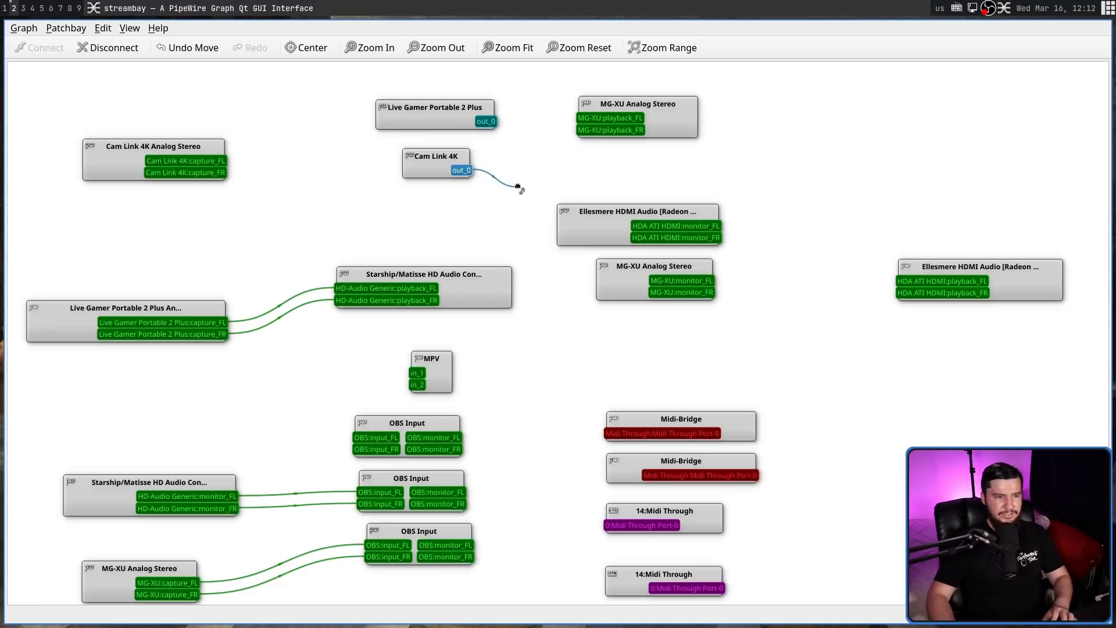